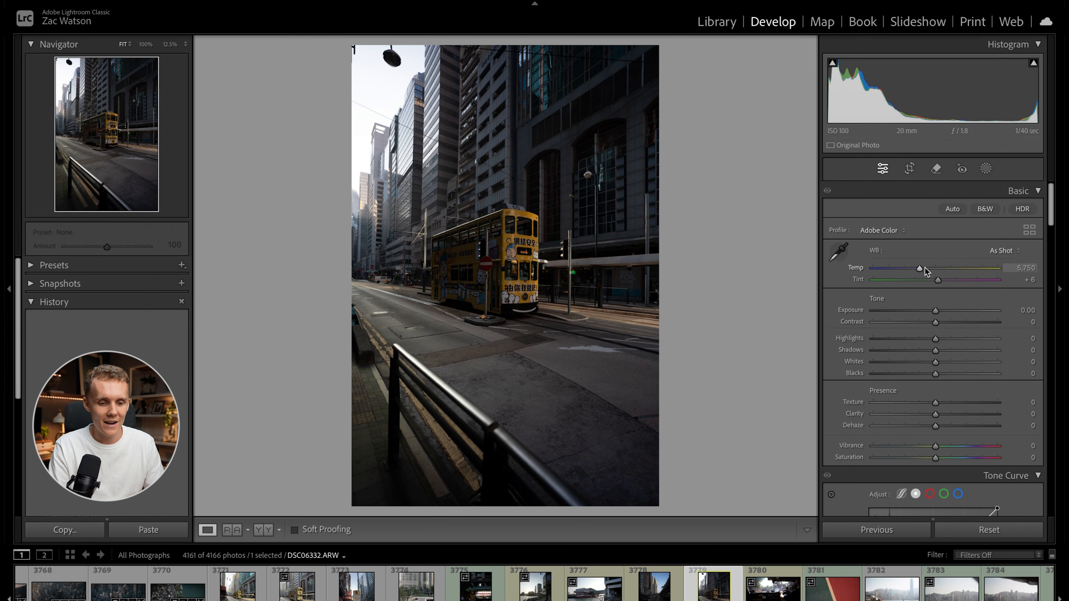
# Set the photo's basic adjustments to Temp 5,430, Exposure +0.65, Highlights -26 and Shadows +14.
pyautogui.moveTo(920, 269); pyautogui.dragTo(917, 270)
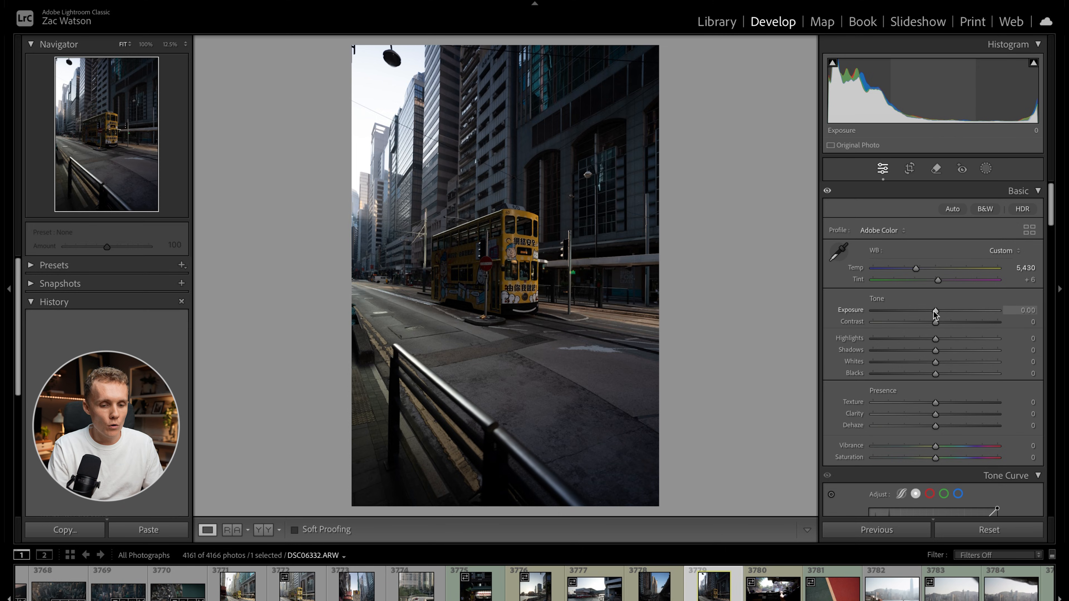
pyautogui.moveTo(936, 311); pyautogui.dragTo(944, 309)
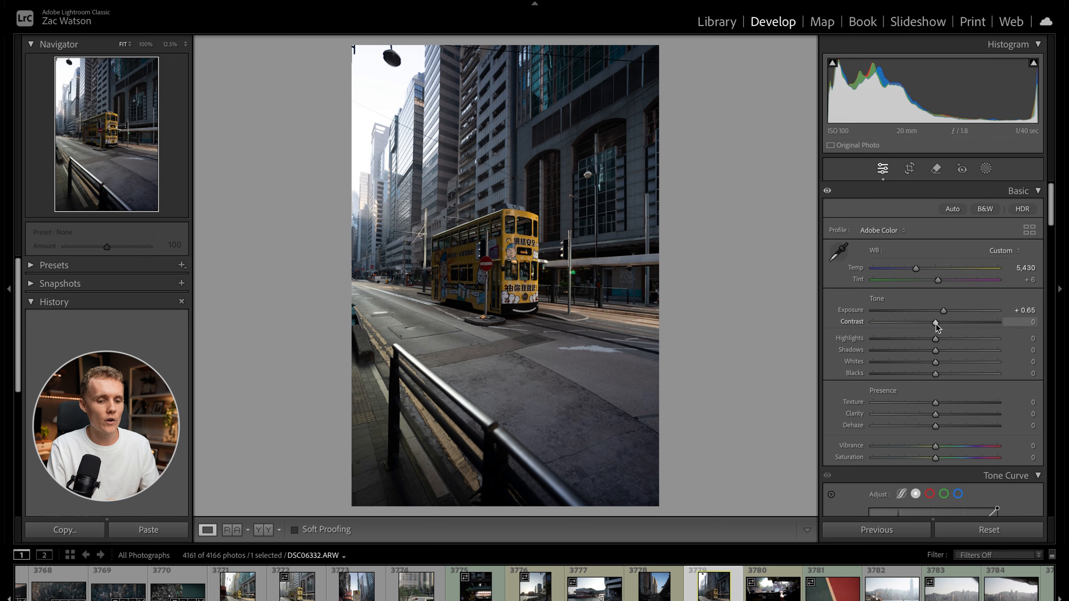
pyautogui.scroll(-2, 920, 337)
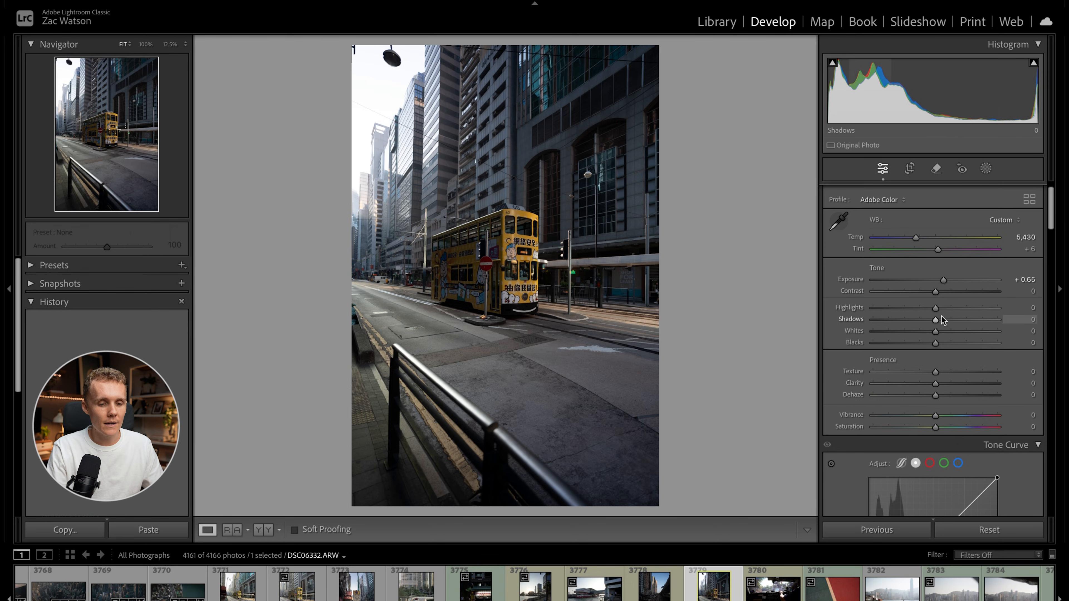
pyautogui.moveTo(935, 311)
pyautogui.mouseDown()
pyautogui.moveTo(905, 311)
pyautogui.moveTo(918, 314)
pyautogui.mouseUp()
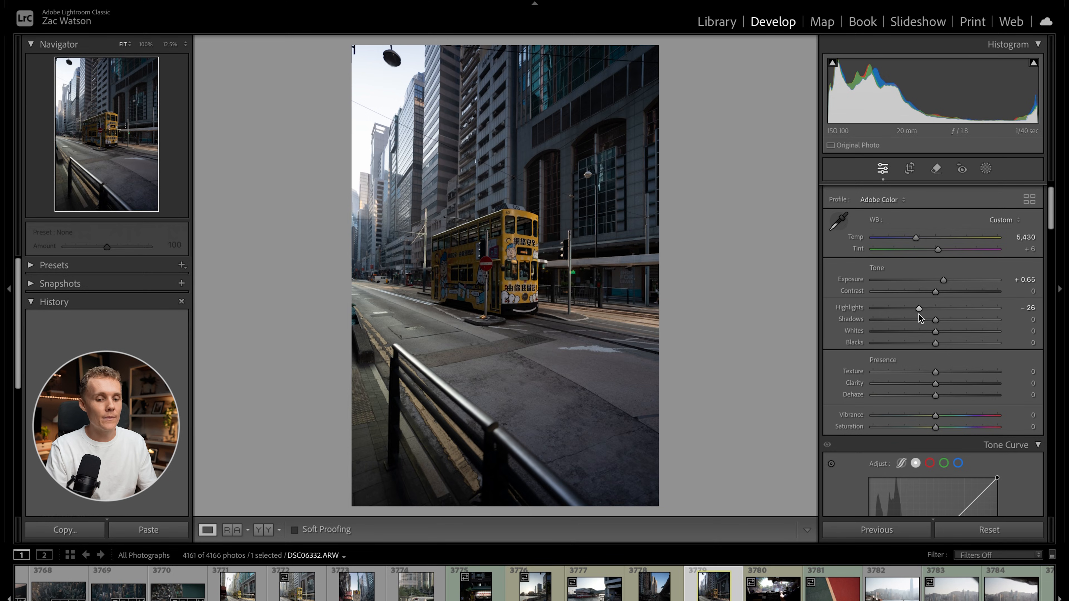
pyautogui.moveTo(936, 321); pyautogui.dragTo(945, 320)
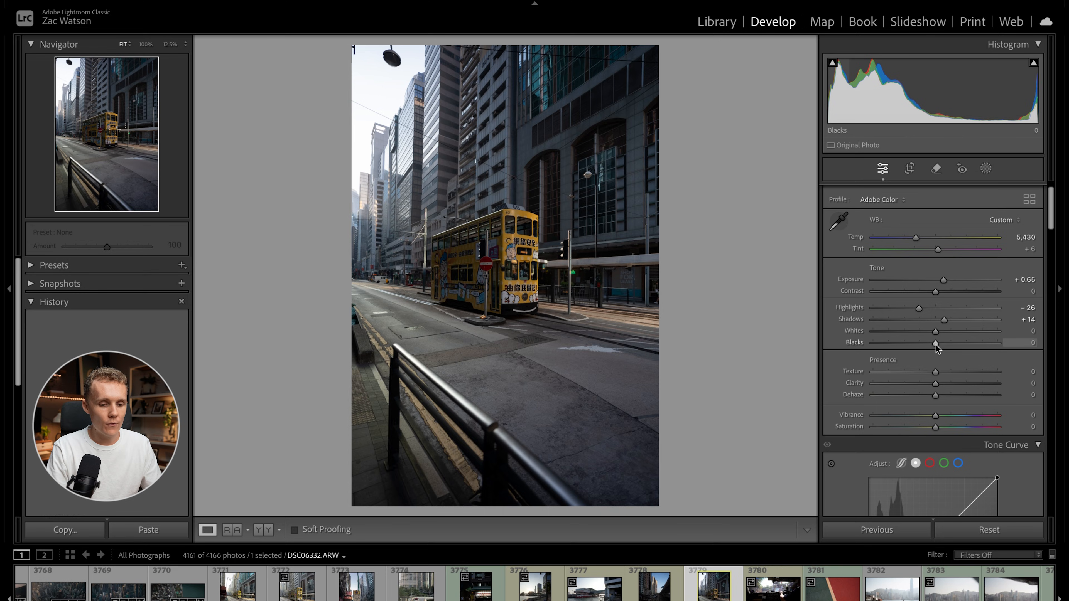
# Try lowering Blacks to -57 and raising Whites to +100, reverting each adjustment.
pyautogui.moveTo(936, 343); pyautogui.dragTo(900, 345)
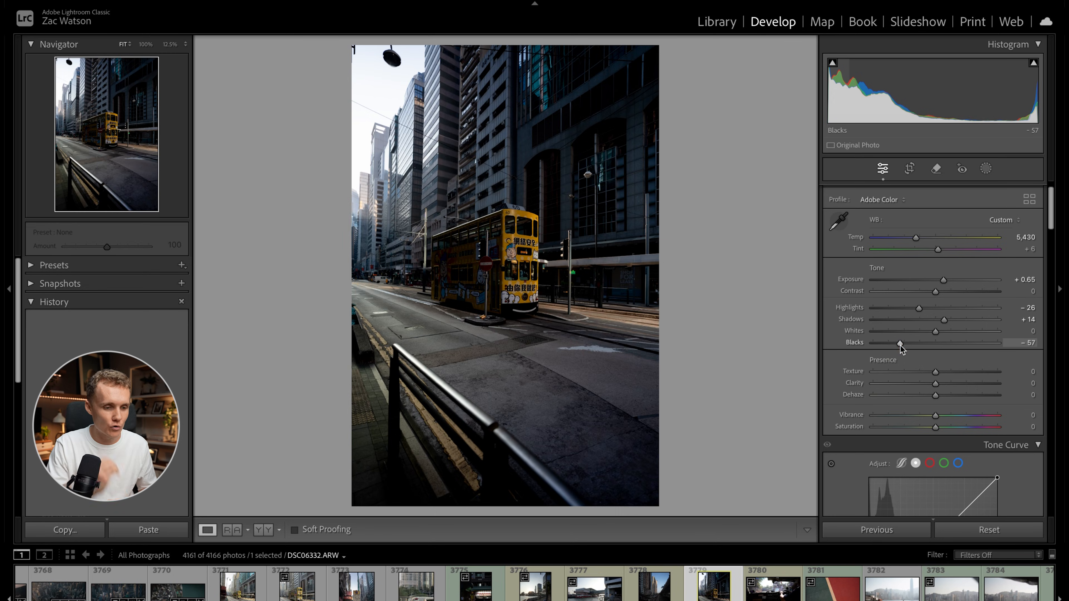
pyautogui.doubleClick(900, 343)
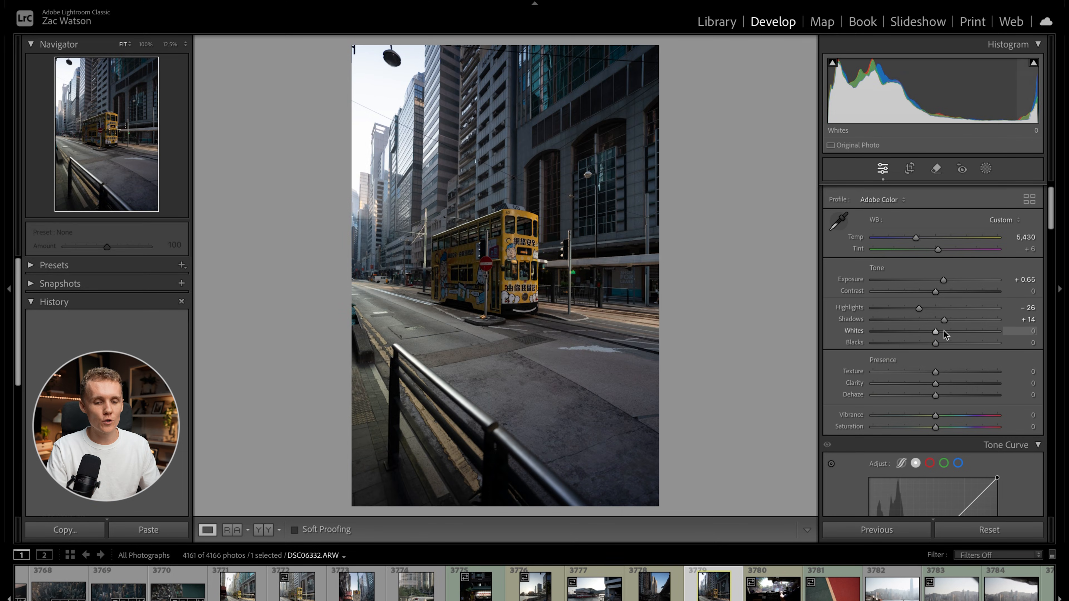
pyautogui.moveTo(934, 332); pyautogui.dragTo(1000, 331)
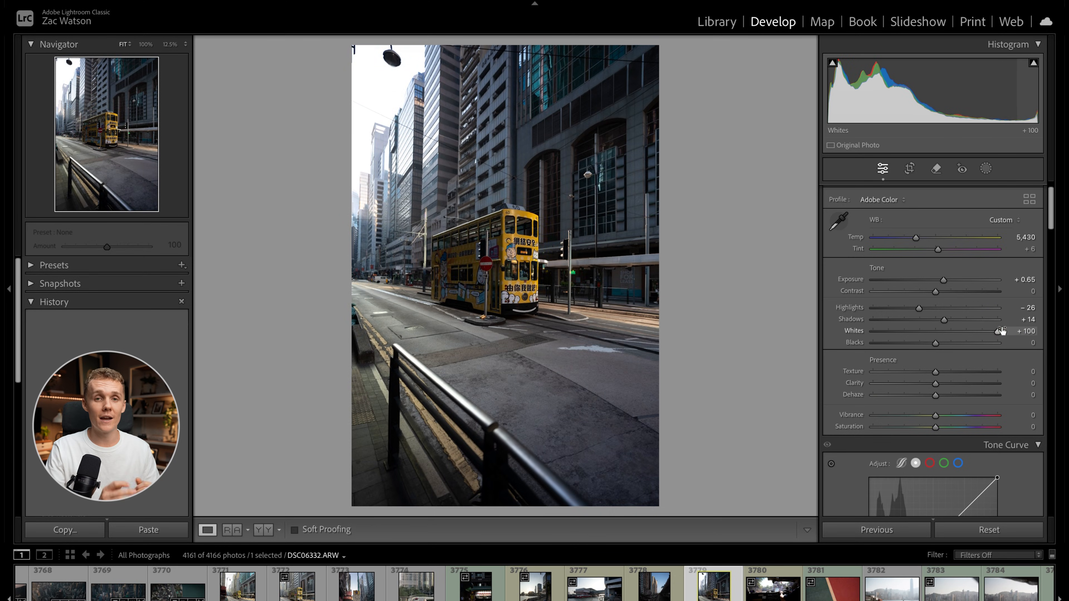
pyautogui.hotkey('ctrl', 'z')
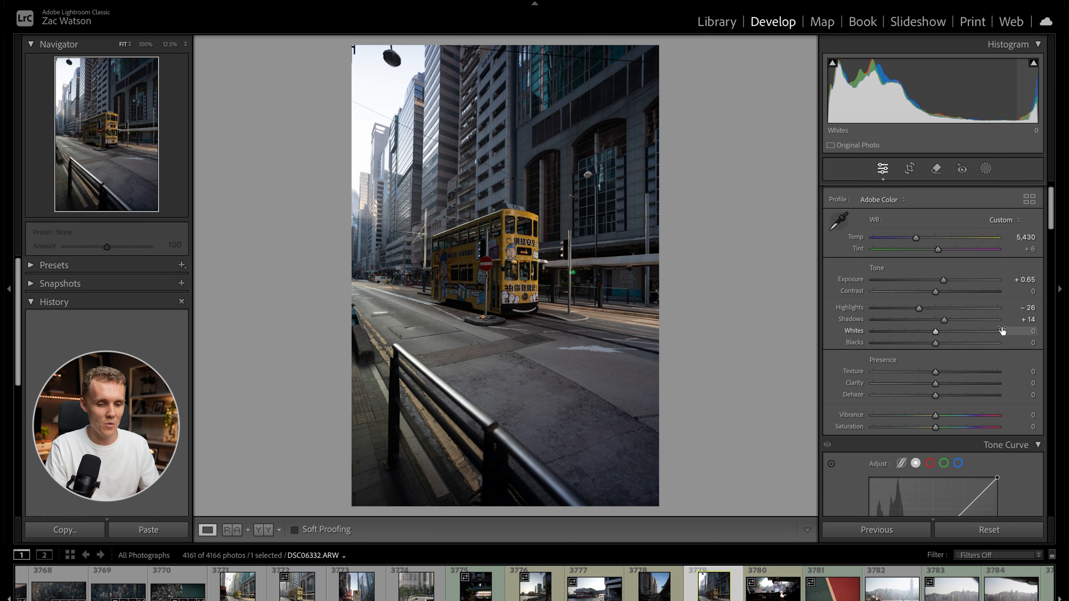
pyautogui.scroll(1, 935, 399)
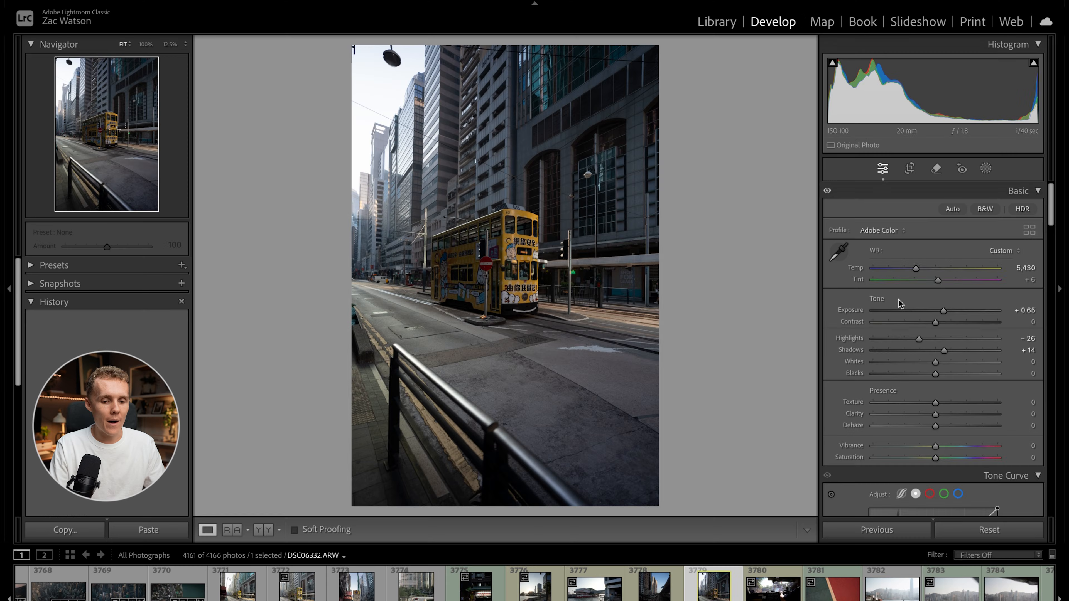
# Compare the tone curve's parametric and point curve modes, finishing in the point curve.
pyautogui.scroll(-5, 898, 299)
pyautogui.scroll(-3, 897, 304)
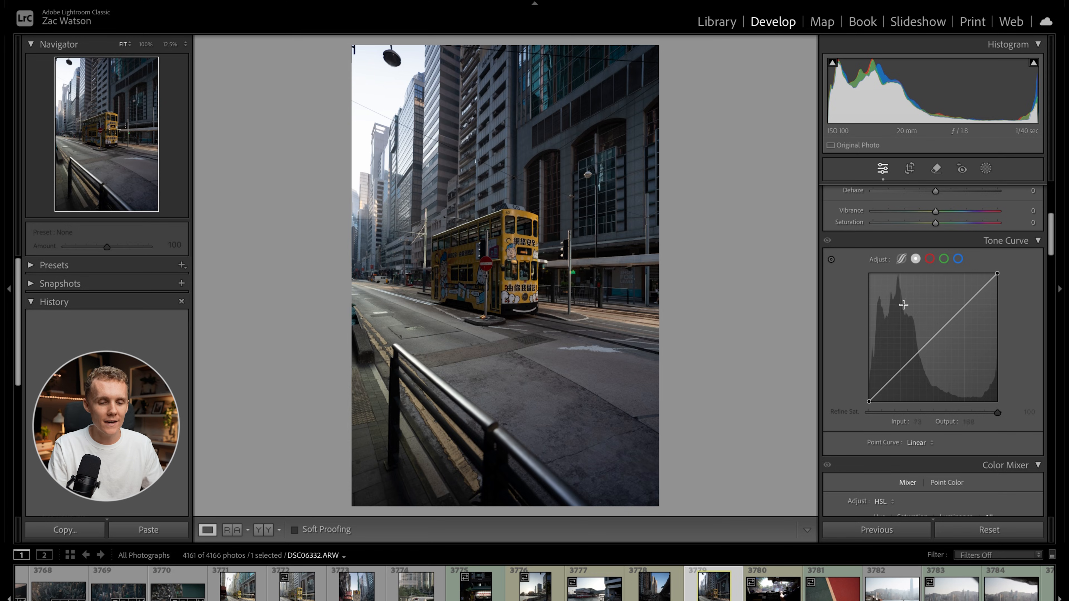
pyautogui.click(902, 259)
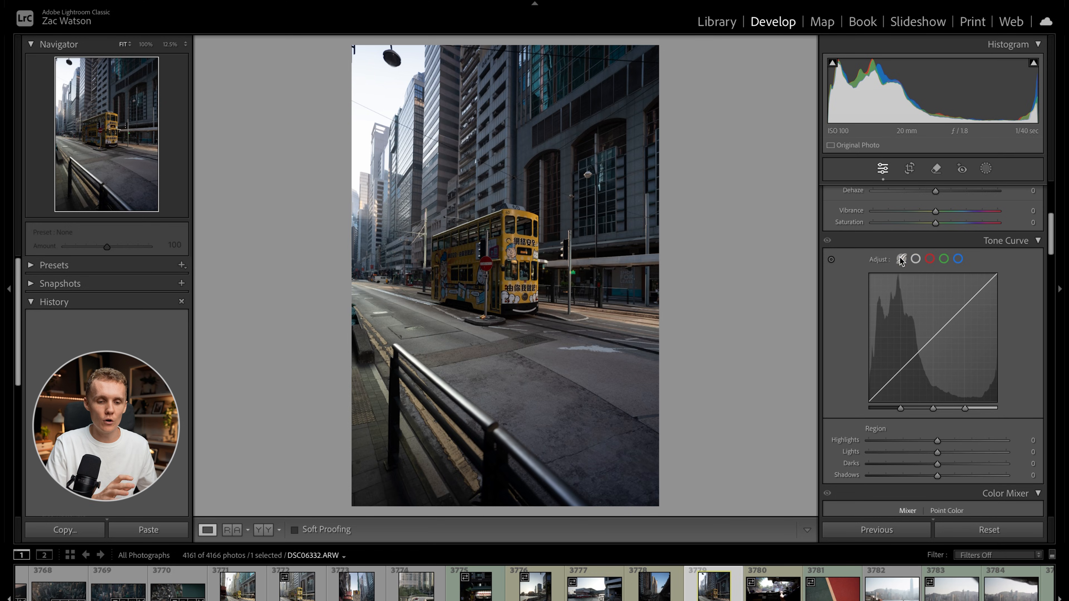
pyautogui.click(916, 259)
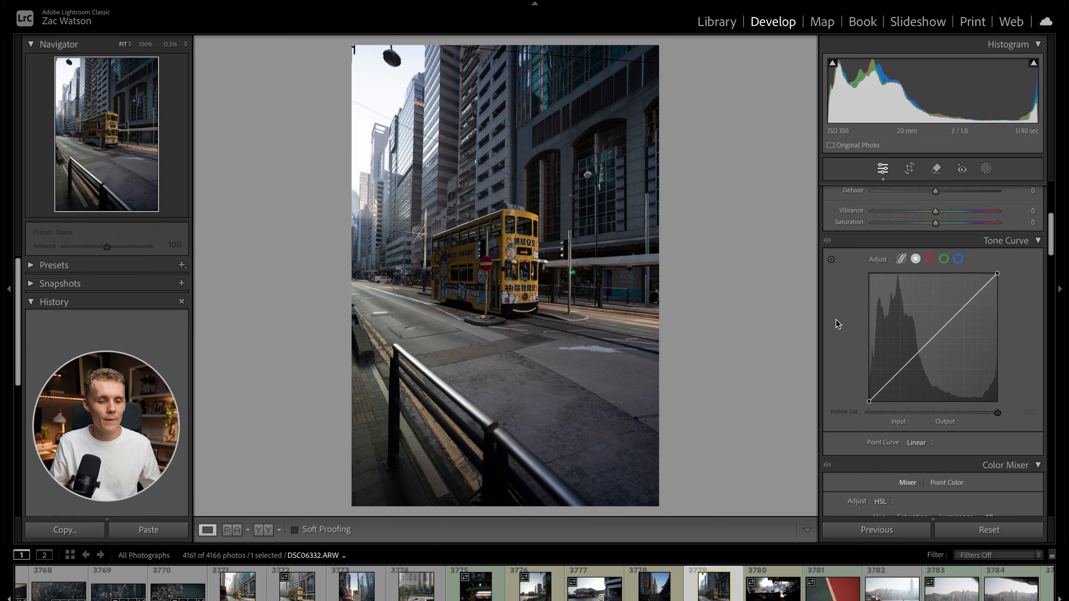
pyautogui.click(902, 260)
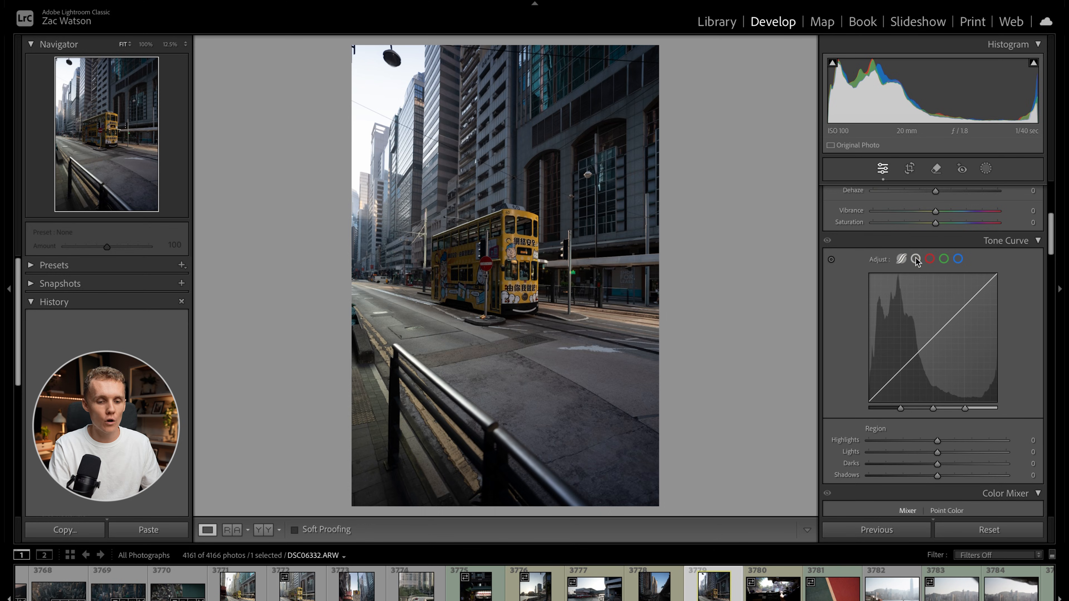
pyautogui.click(916, 258)
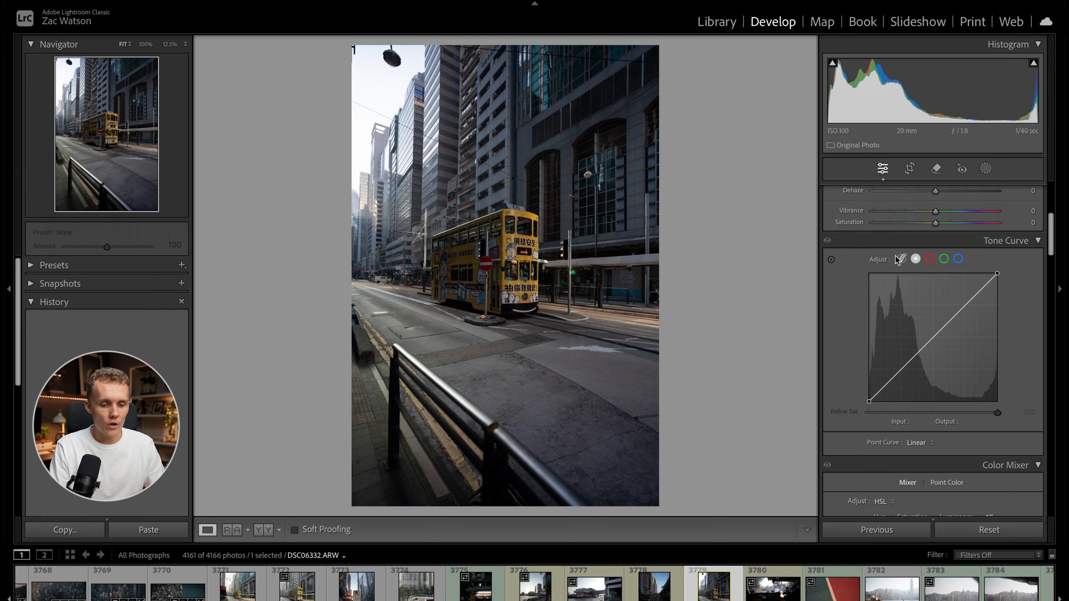
# Add shadow, midtone and highlight points to the point curve and shape a gentle S, with highlight input 188 at output 198.
pyautogui.click(899, 370)
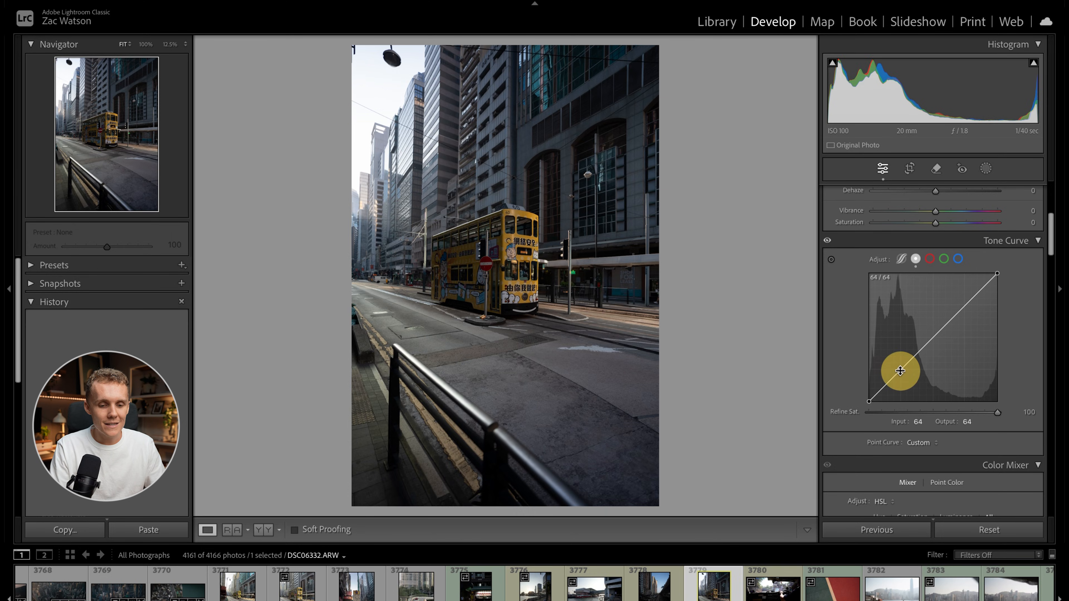
pyautogui.click(934, 336)
pyautogui.click(964, 308)
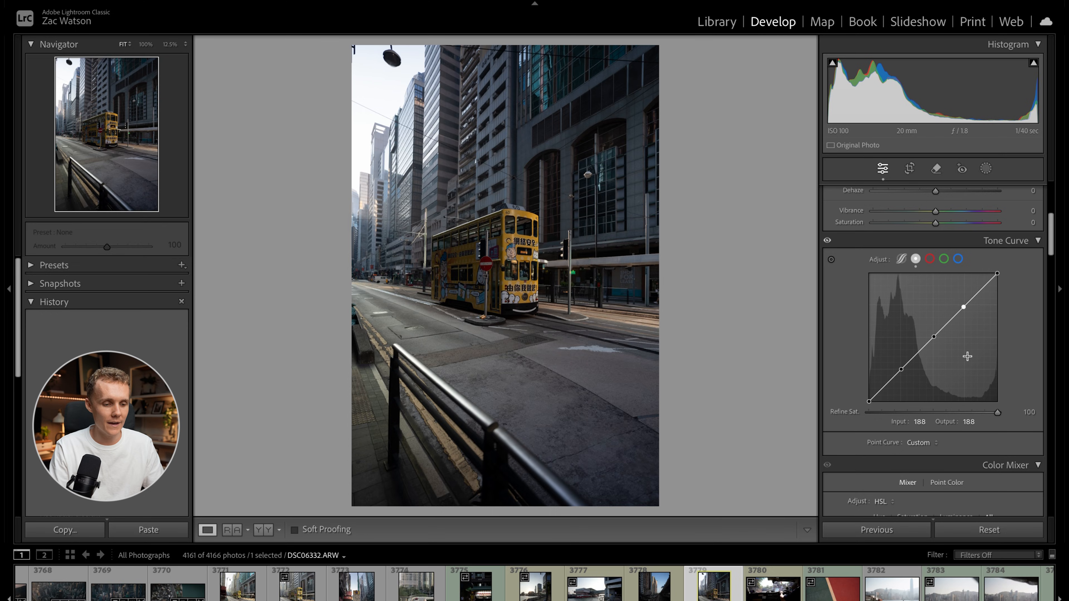
pyautogui.moveTo(901, 370); pyautogui.dragTo(902, 370)
pyautogui.moveTo(933, 337); pyautogui.dragTo(964, 302)
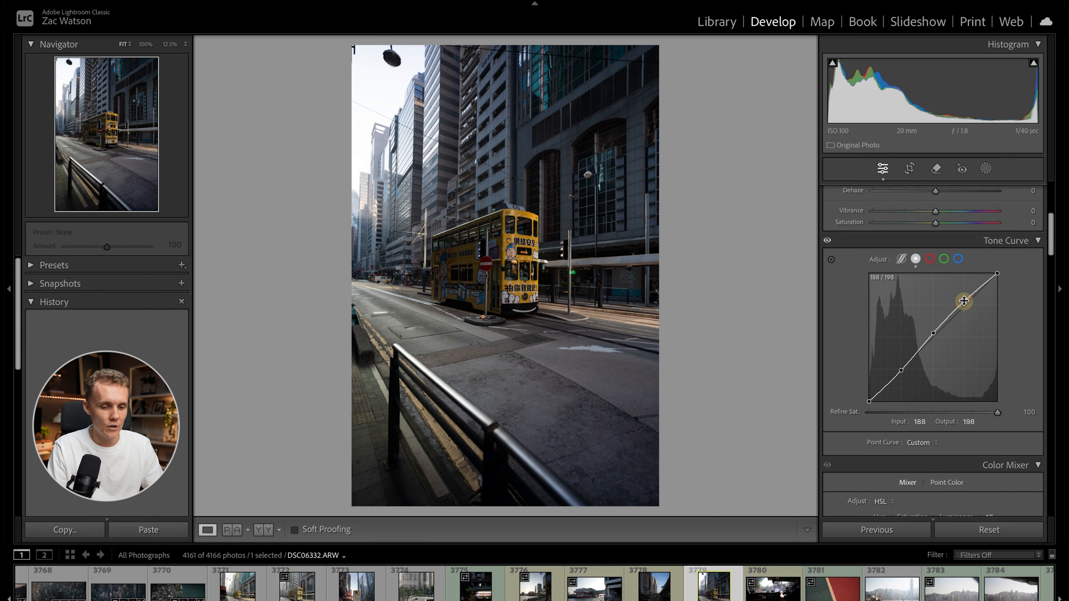
# Raise the curve's black point to output 22 and lower its white point to output 245, checking the effect before and after.
pyautogui.moveTo(868, 398); pyautogui.dragTo(867, 391)
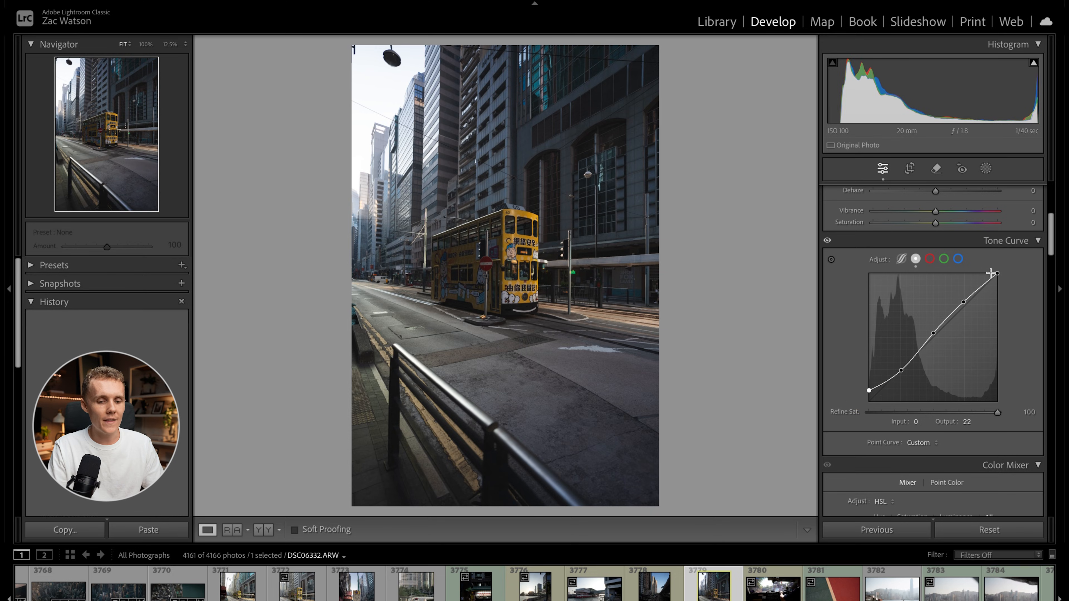
pyautogui.moveTo(1002, 276); pyautogui.dragTo(998, 277)
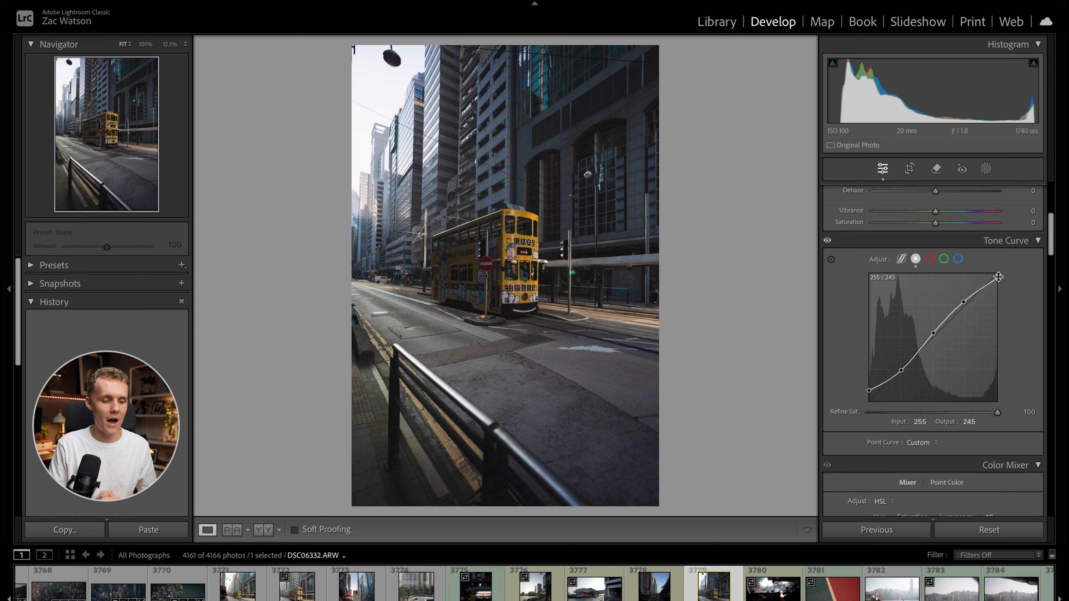
pyautogui.click(828, 243)
pyautogui.click(827, 242)
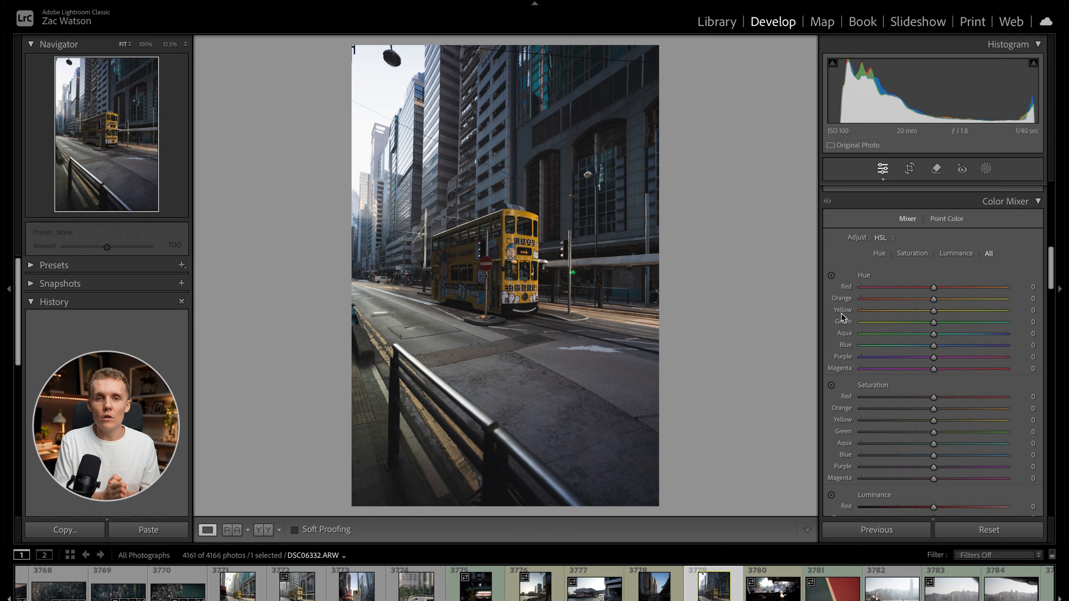
# Compare the Color Mixer's Hue, Luminance and Color views, finishing with all HSL adjustments shown.
pyautogui.click(879, 254)
pyautogui.click(945, 255)
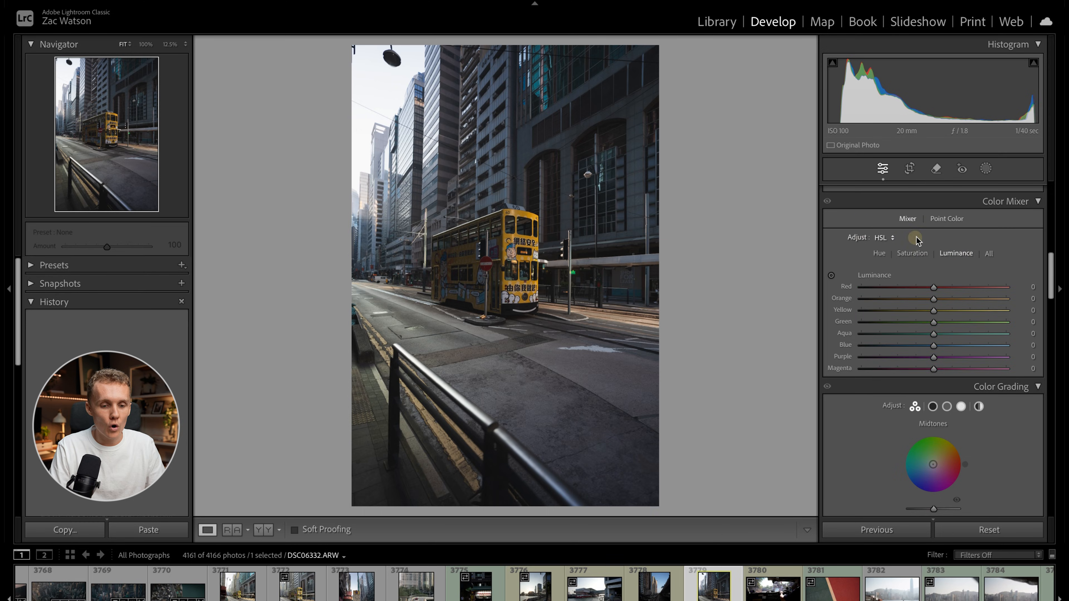
pyautogui.click(878, 243)
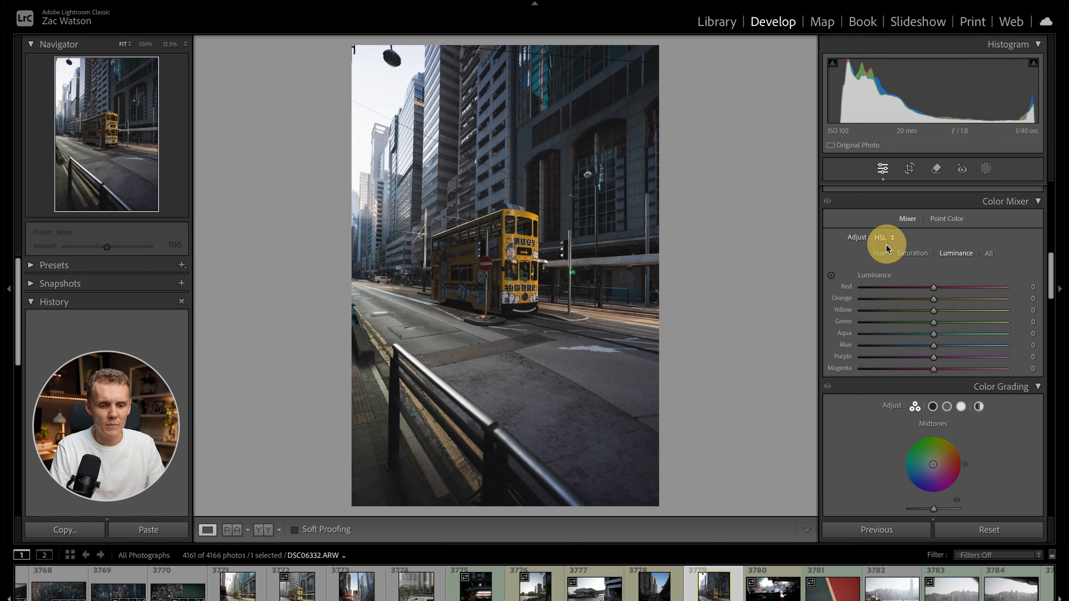
pyautogui.click(887, 250)
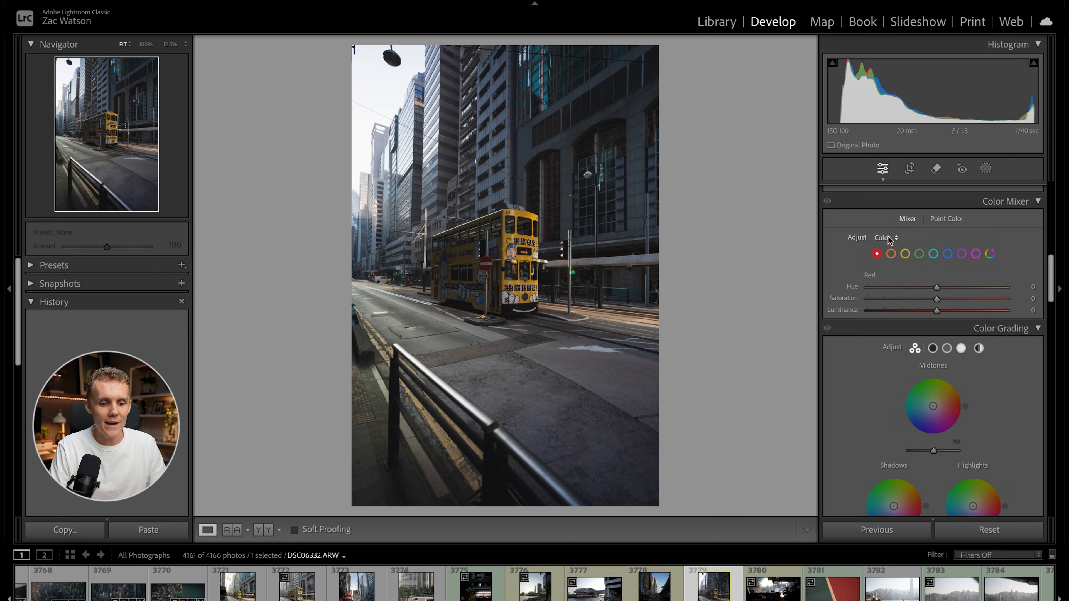
pyautogui.click(889, 238)
pyautogui.click(893, 229)
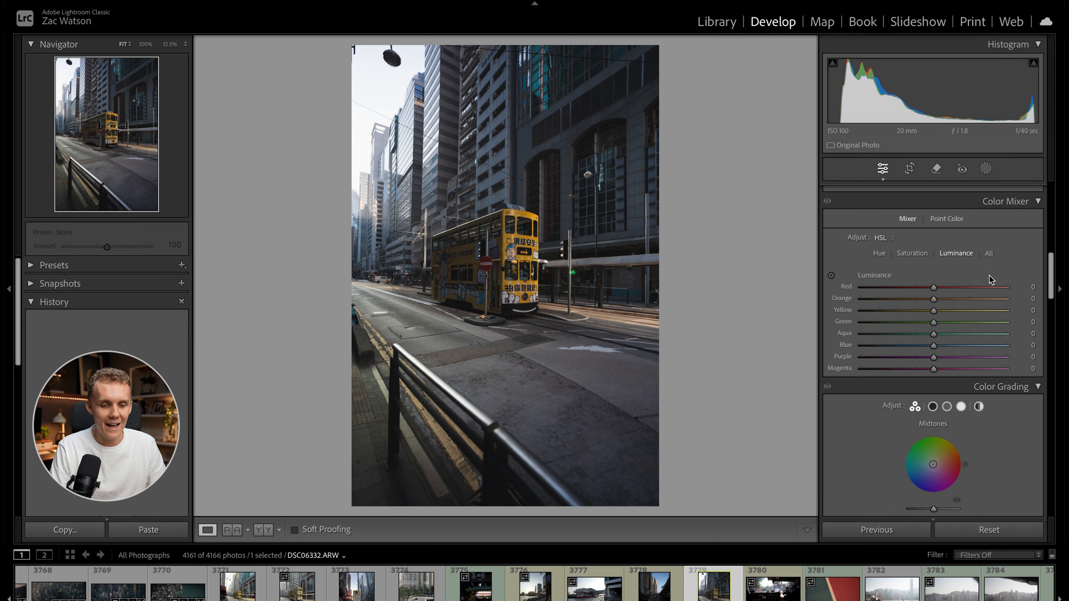
pyautogui.click(989, 254)
pyautogui.scroll(-2, 968, 348)
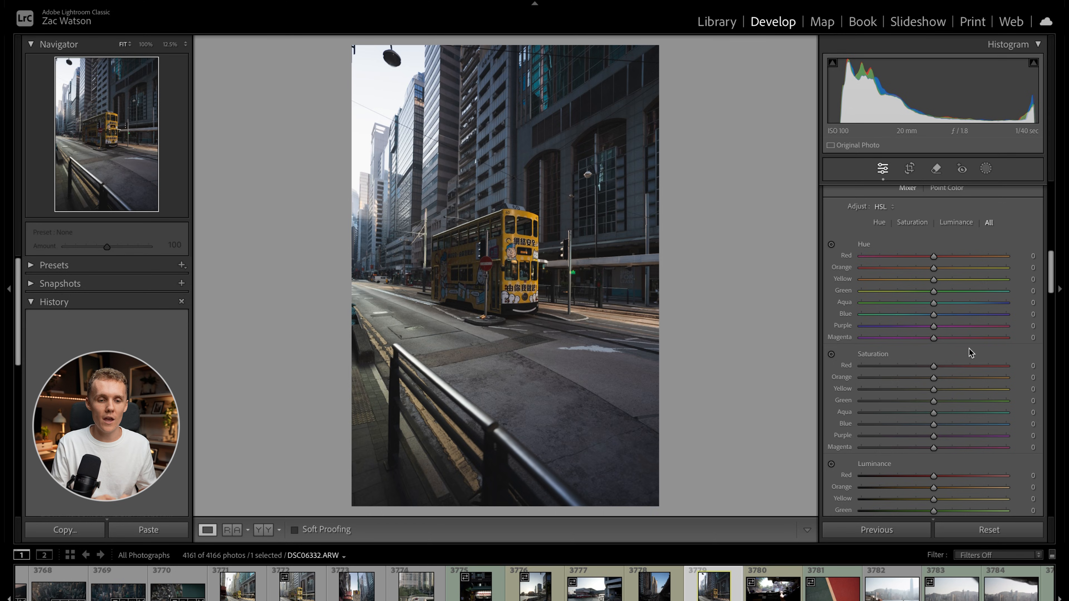
pyautogui.scroll(10, 969, 348)
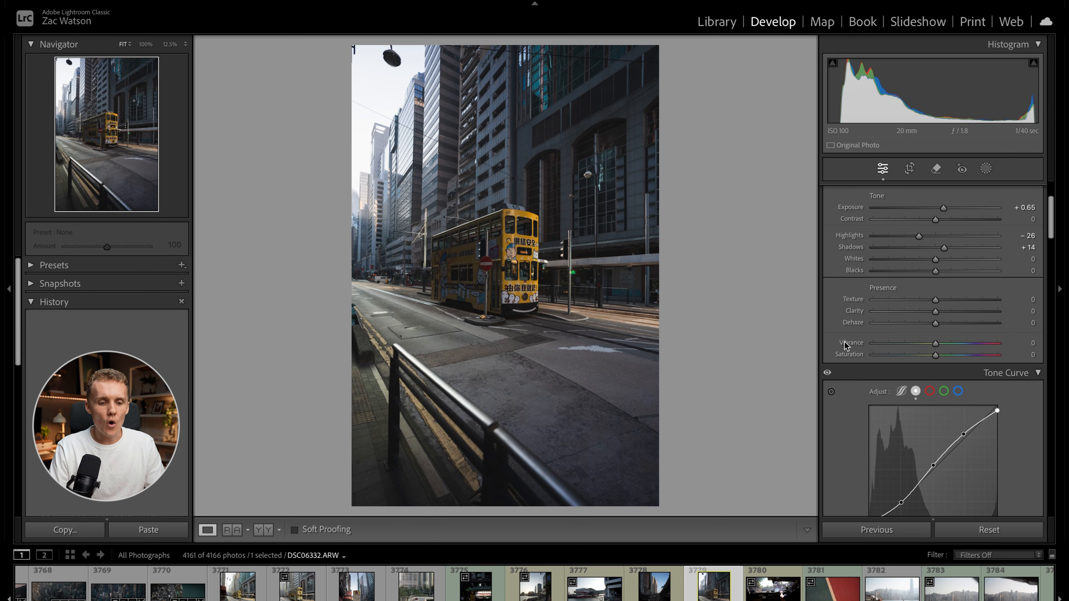
pyautogui.scroll(-10, 854, 411)
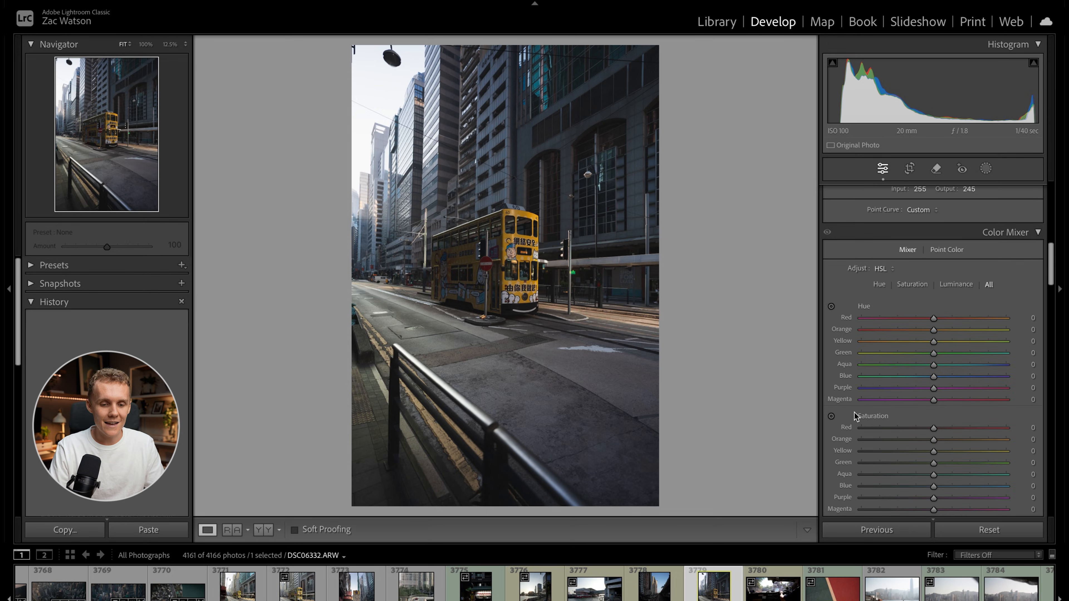
pyautogui.scroll(1, 855, 412)
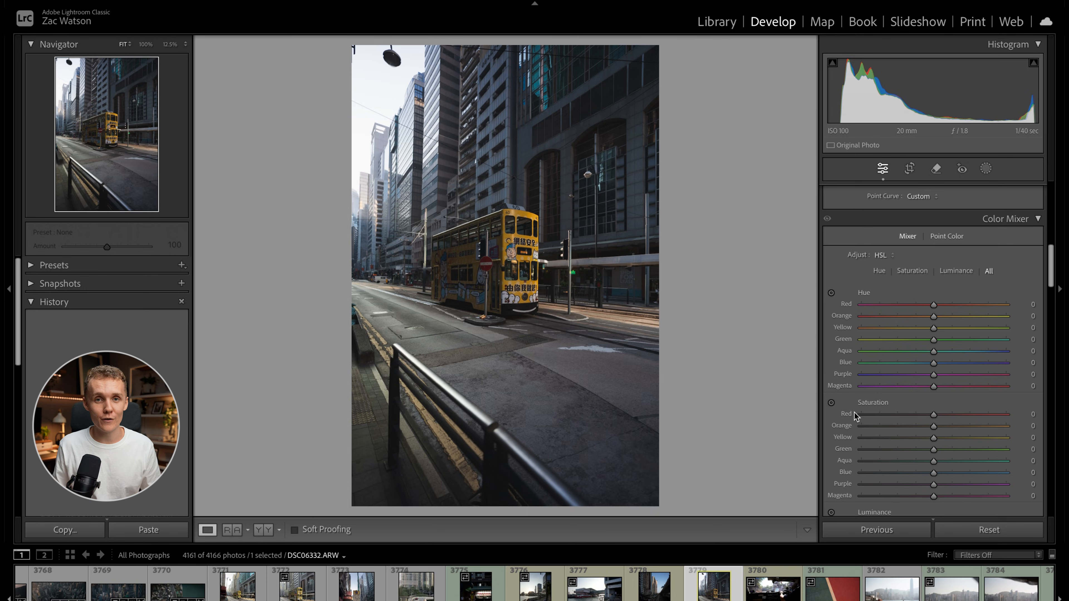
pyautogui.scroll(-1, 884, 337)
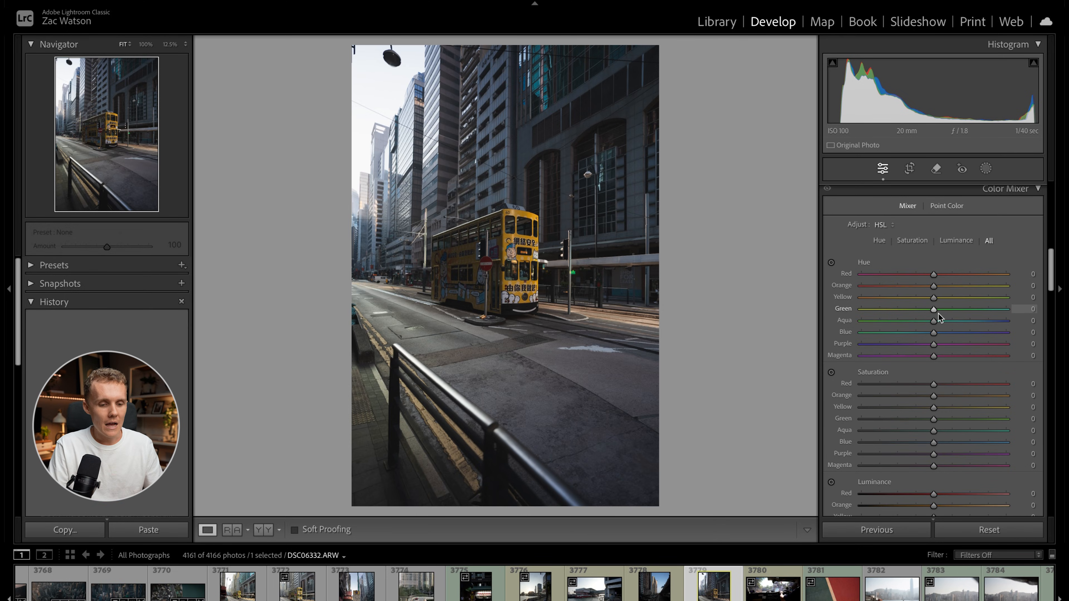
pyautogui.moveTo(508, 226); pyautogui.dragTo(587, 208)
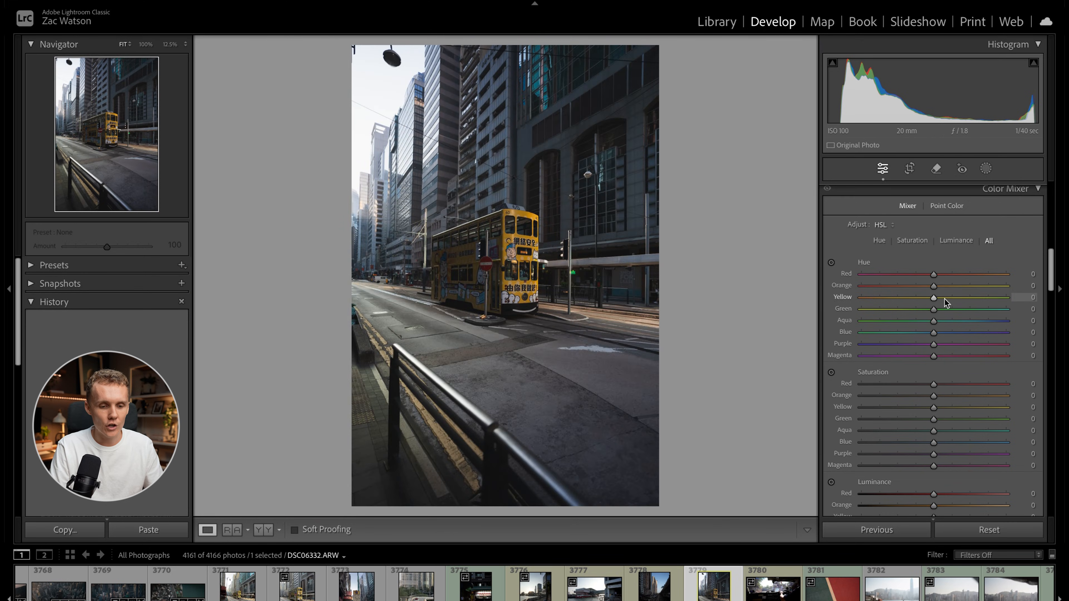
# Try shifting the Orange hue to -56 and the Yellow hue to -55, and undo both shifts.
pyautogui.moveTo(935, 287); pyautogui.dragTo(895, 287)
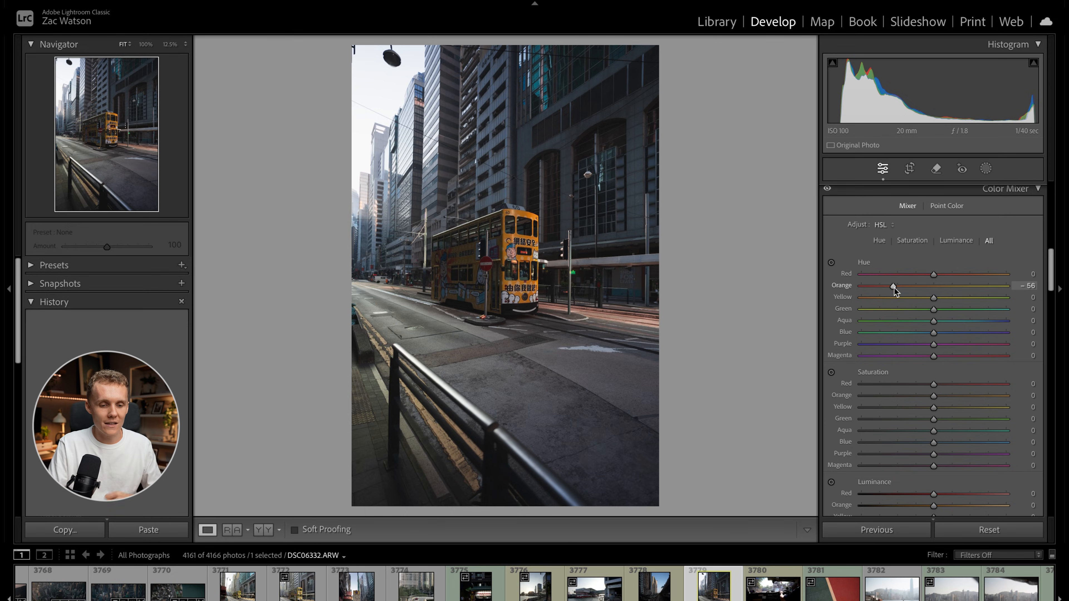
pyautogui.moveTo(934, 297); pyautogui.dragTo(893, 300)
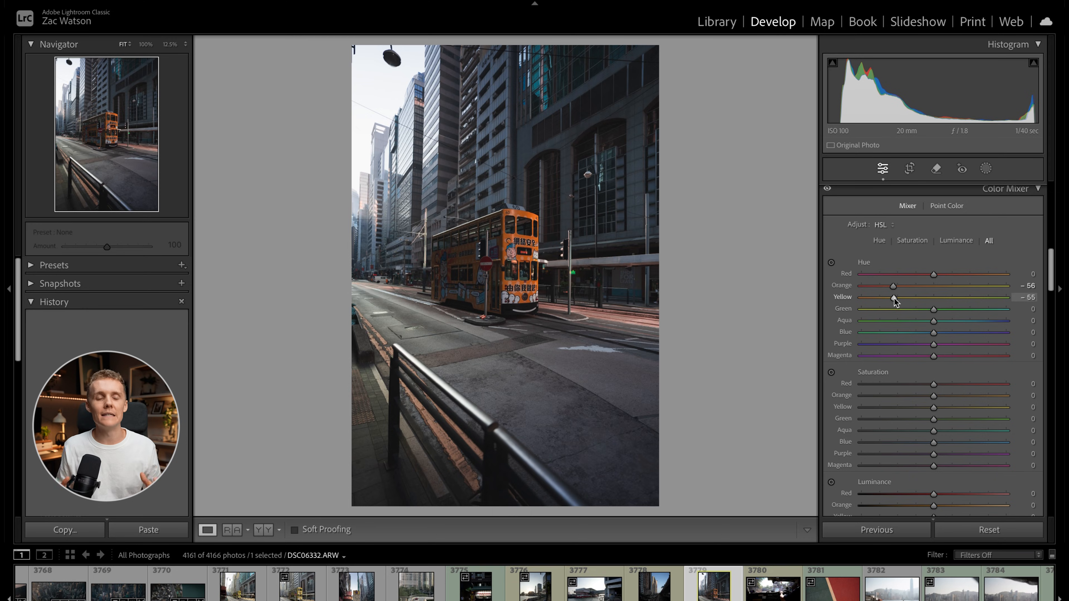
pyautogui.hotkey('ctrl', 'z')
pyautogui.hotkey('ctrl', 'z')
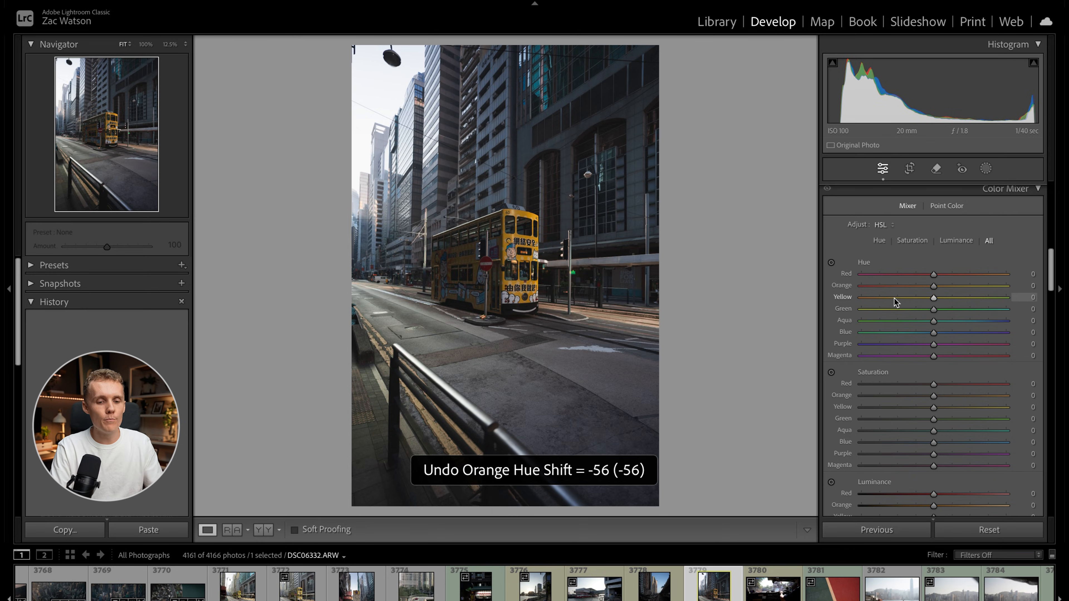
# Shift the Yellow hue to -30 in the Color Mixer to warm the tram's color.
pyautogui.moveTo(934, 298); pyautogui.dragTo(913, 300)
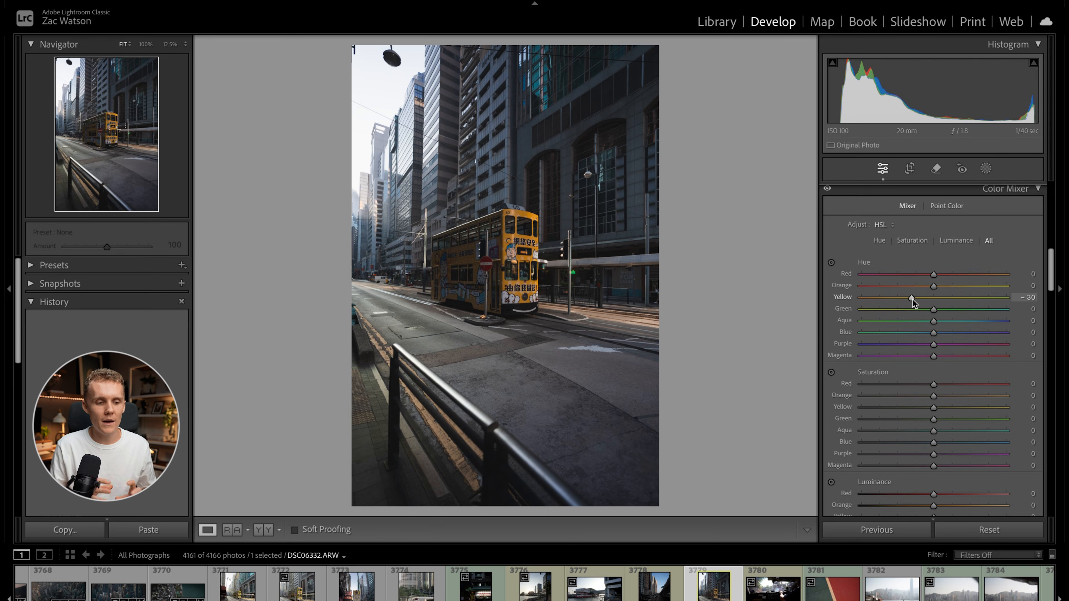
# Raise the Orange saturation to +19 and the Yellow saturation to +18, and inspect the painted road lines behind the railing up close.
pyautogui.moveTo(912, 299); pyautogui.dragTo(912, 299)
pyautogui.scroll(-3, 916, 369)
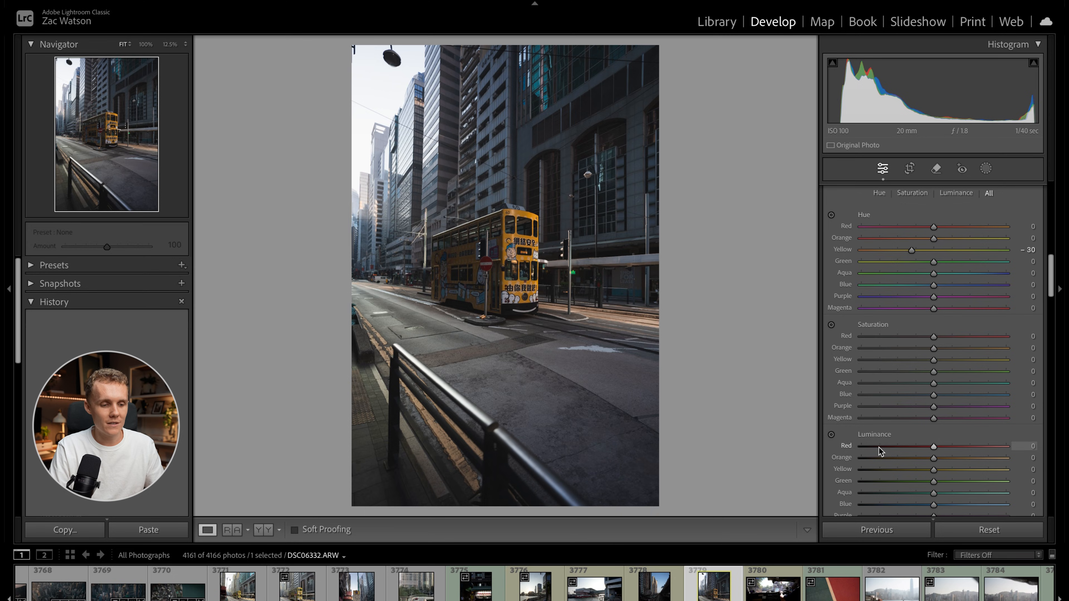
pyautogui.moveTo(934, 359)
pyautogui.mouseDown()
pyautogui.moveTo(950, 359)
pyautogui.moveTo(937, 350)
pyautogui.moveTo(948, 350)
pyautogui.mouseUp()
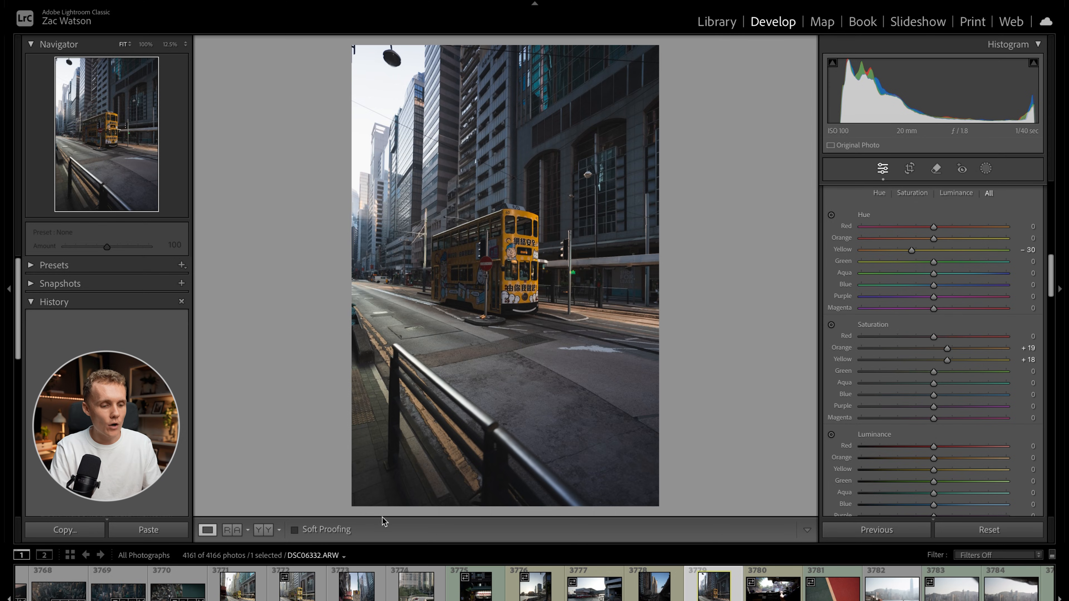
pyautogui.click(442, 434)
pyautogui.moveTo(441, 434); pyautogui.dragTo(568, 296)
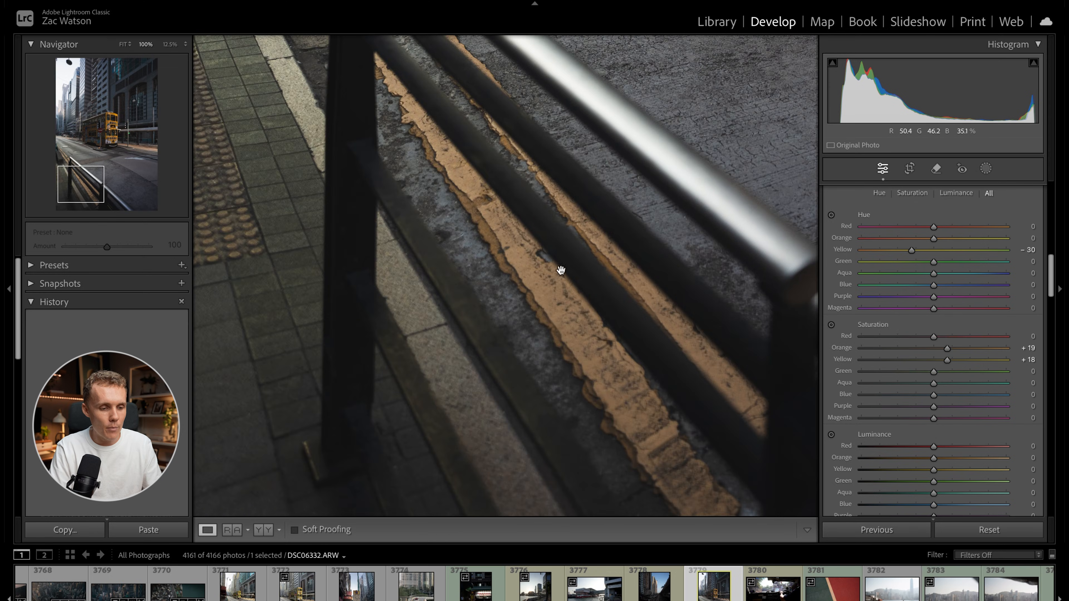
pyautogui.click(541, 236)
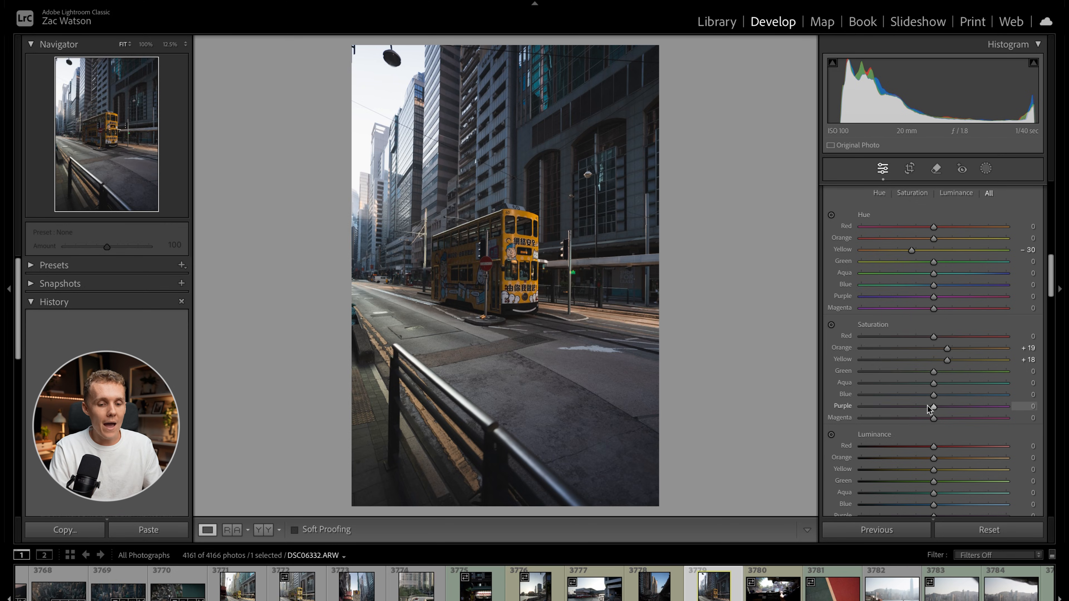
# Lower the saturation of Blue to -14, Aqua to -26 and Green to -41, inspecting the teal building windows up close along the way.
pyautogui.moveTo(933, 396); pyautogui.dragTo(919, 398)
pyautogui.click(530, 65)
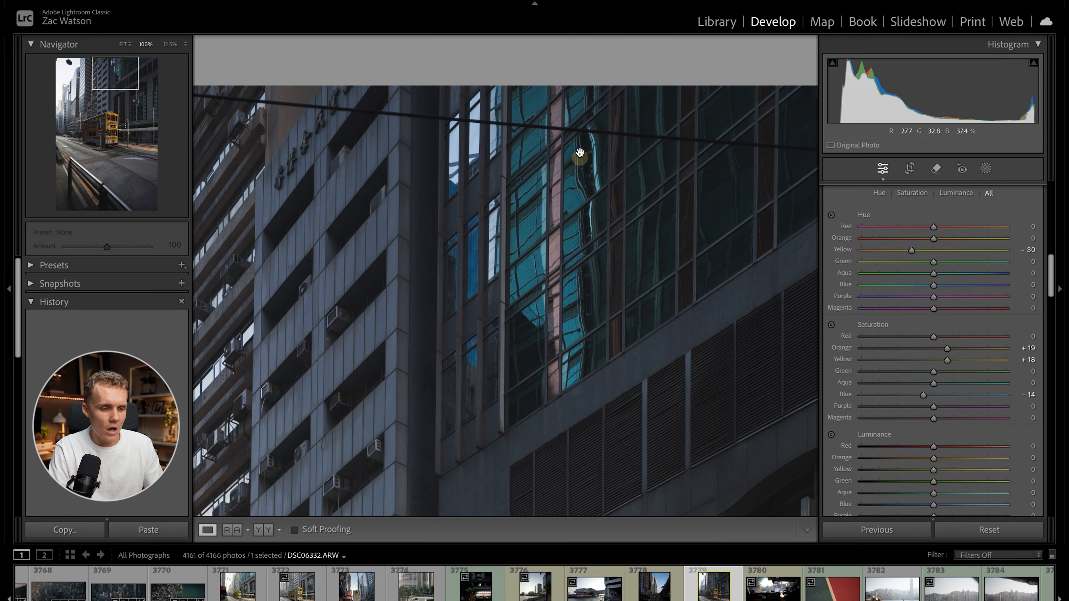
pyautogui.click(545, 195)
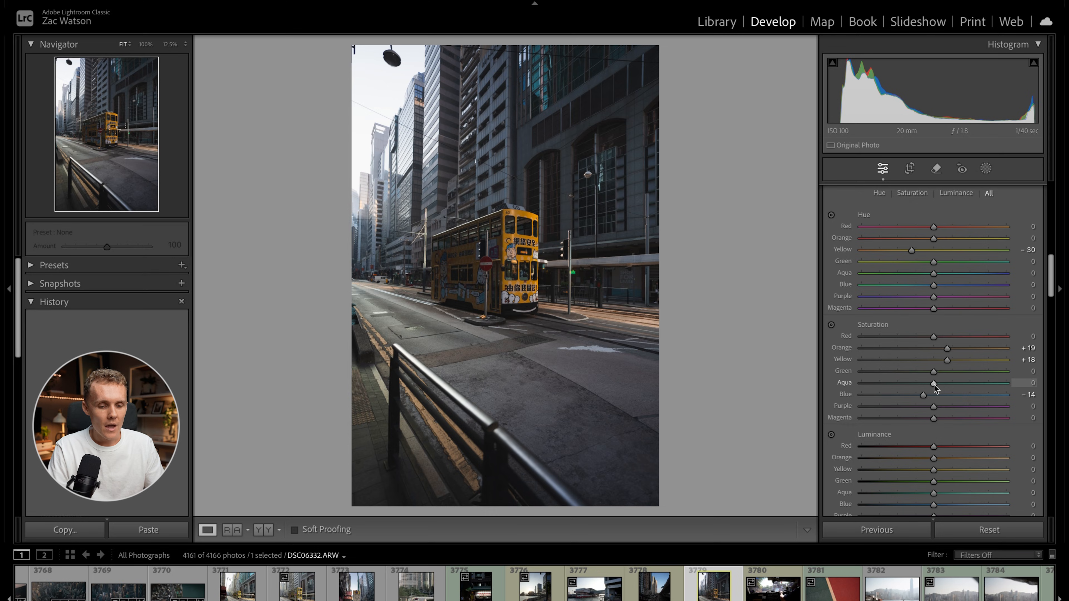
pyautogui.click(915, 383)
pyautogui.moveTo(933, 371); pyautogui.dragTo(904, 375)
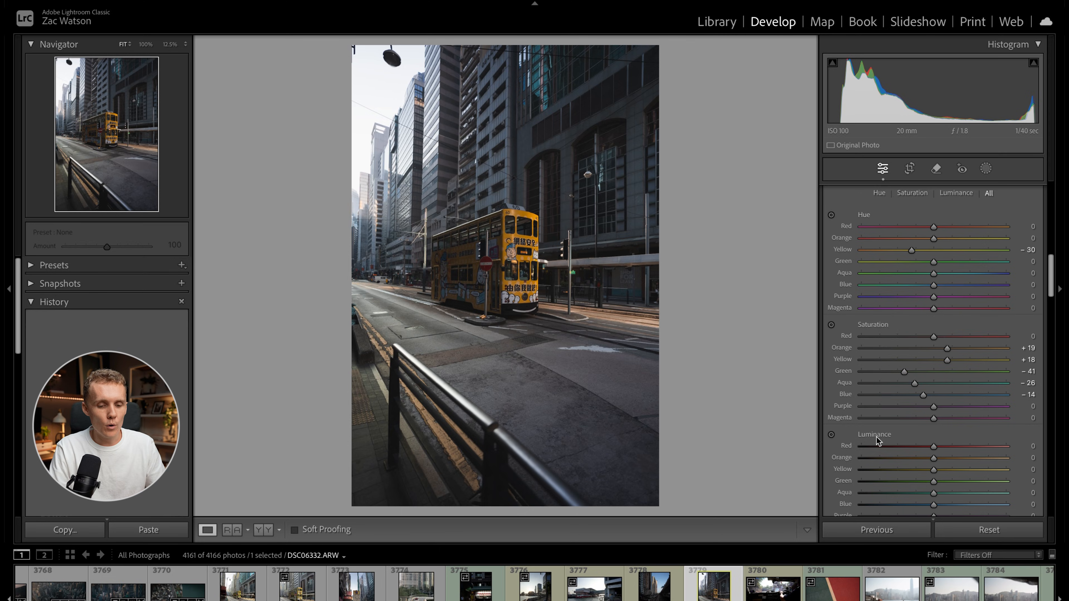
# Set the luminance of Yellow to +28, Green to -20, Aqua to -17 and Blue to -15 in the Color Mixer.
pyautogui.scroll(-3, 877, 436)
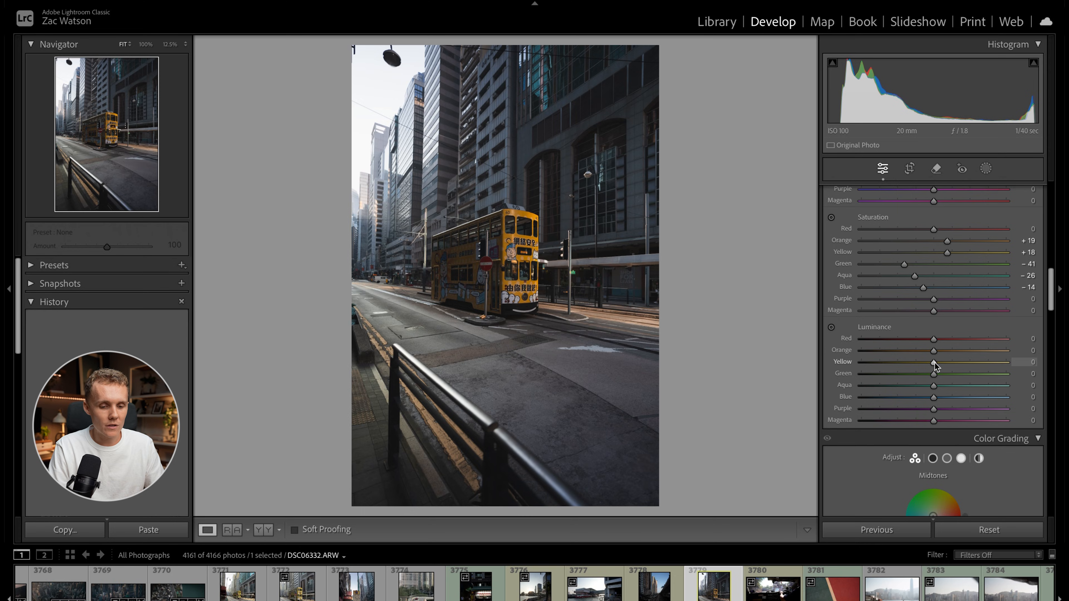
pyautogui.moveTo(935, 362)
pyautogui.mouseDown()
pyautogui.moveTo(1012, 362)
pyautogui.moveTo(874, 369)
pyautogui.moveTo(944, 360)
pyautogui.mouseUp()
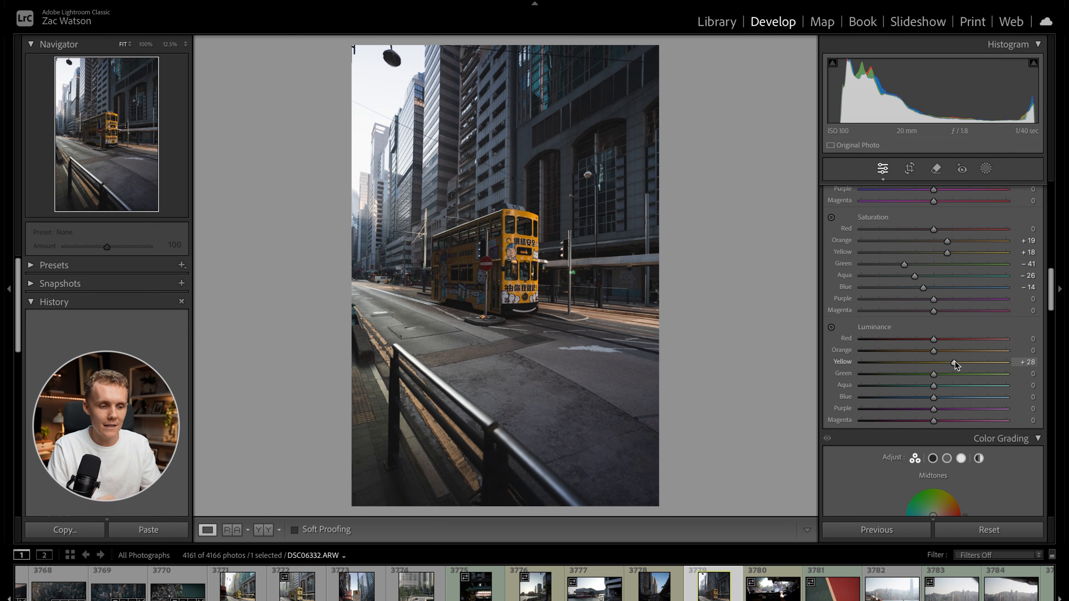
pyautogui.moveTo(934, 400); pyautogui.dragTo(922, 378)
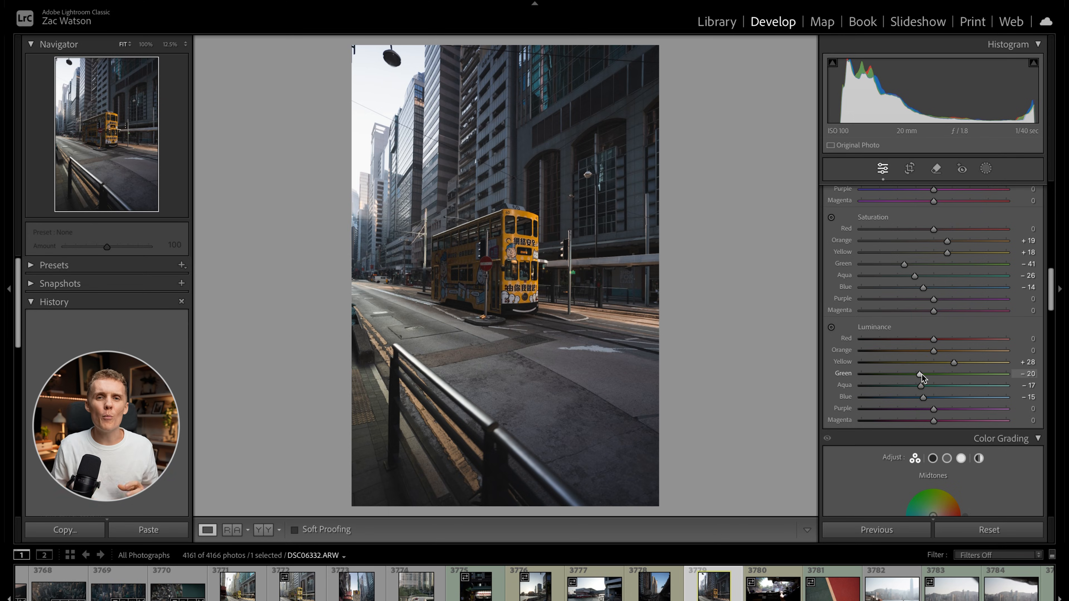
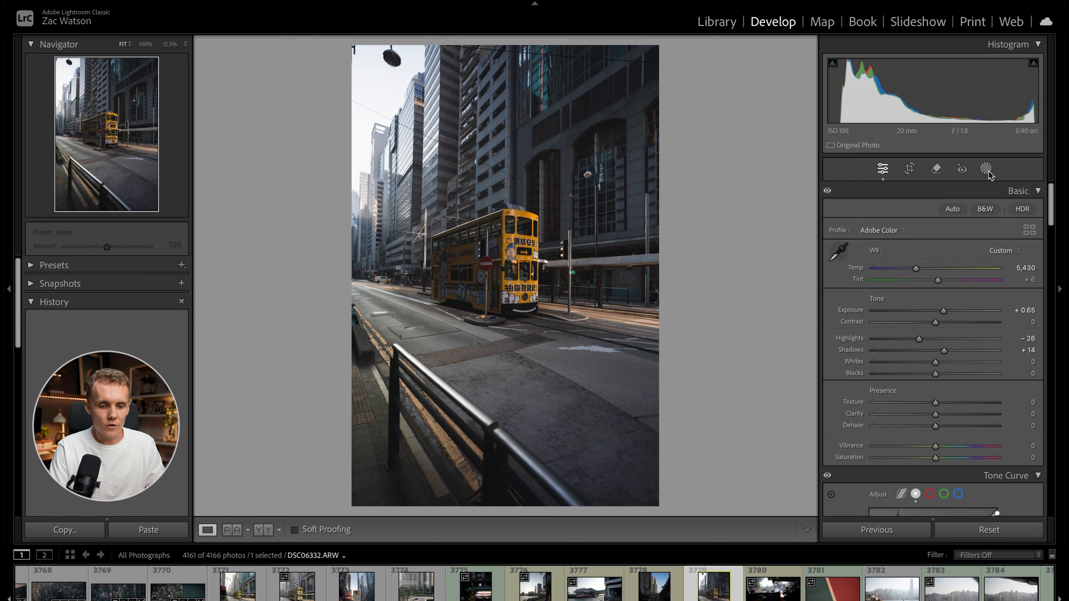
# Add a large radial gradient mask centred on the tram, invert it to cover the photo's edges, and set its Exposure to -1.74.
pyautogui.click(989, 174)
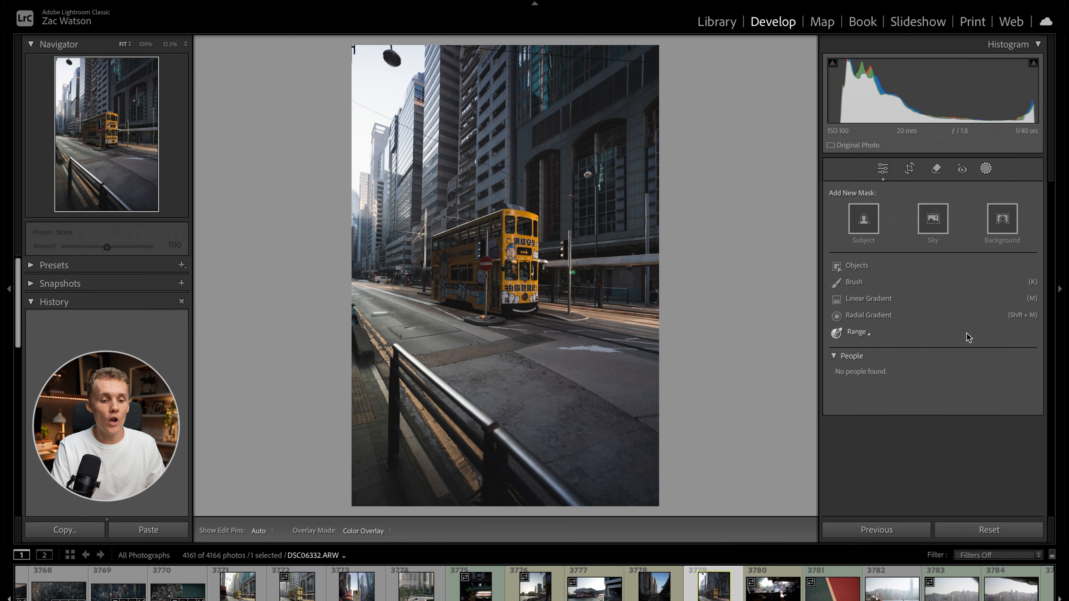
pyautogui.click(867, 315)
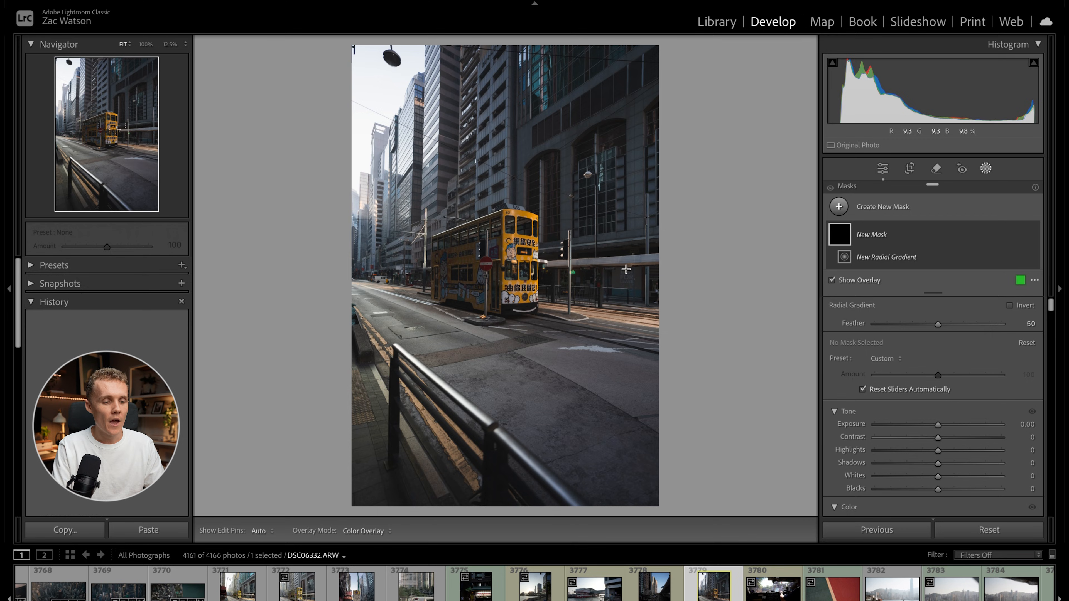
pyautogui.moveTo(440, 188); pyautogui.dragTo(689, 499)
pyautogui.moveTo(487, 265); pyautogui.dragTo(556, 355)
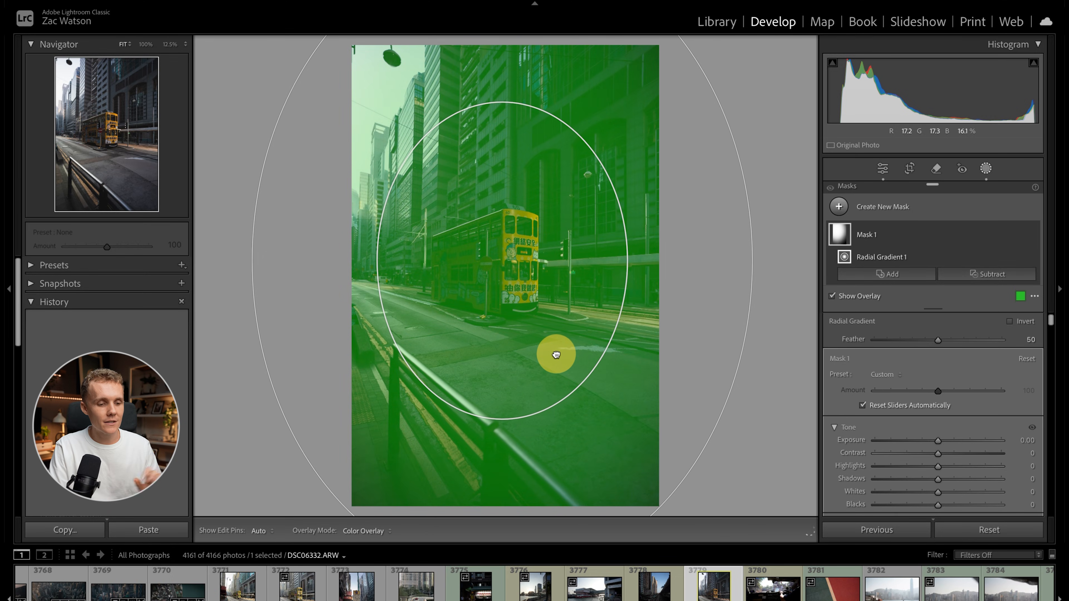
pyautogui.click(1023, 322)
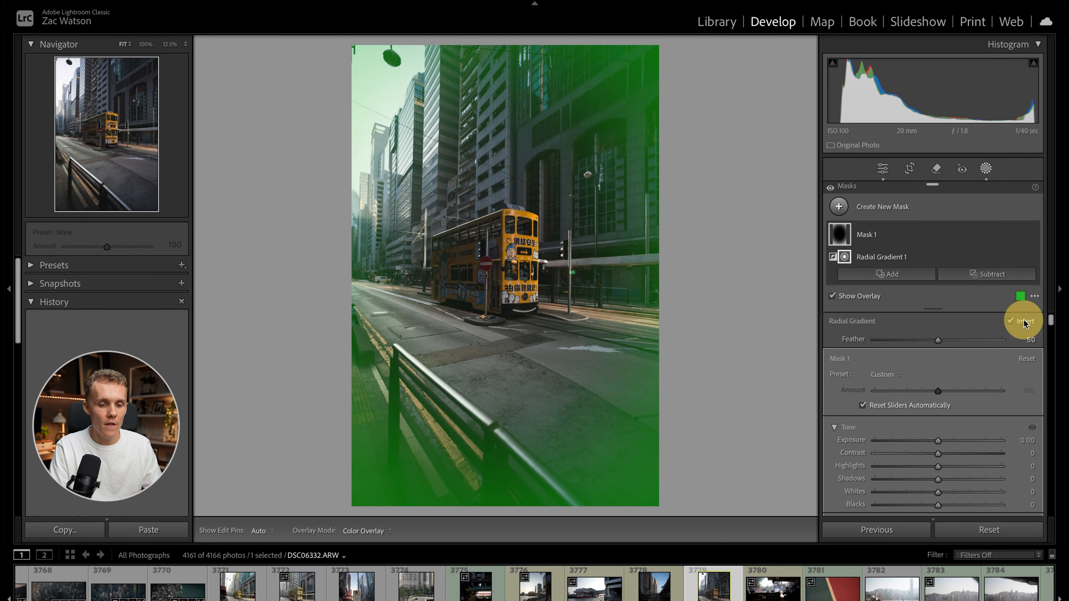
pyautogui.moveTo(938, 441); pyautogui.dragTo(910, 445)
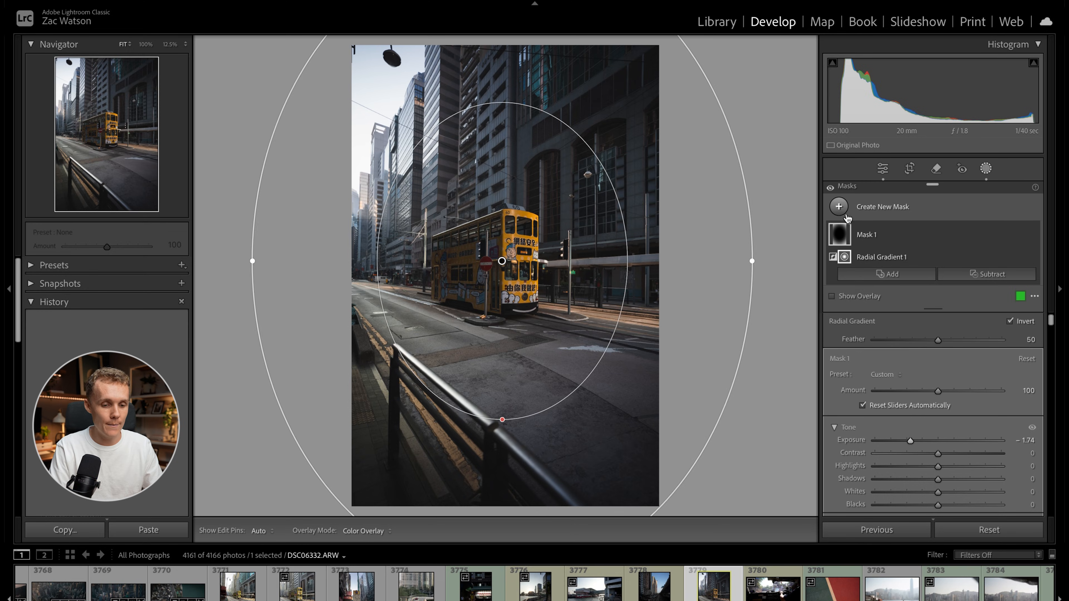
# Add a second radial gradient mask over the bright sky and the distant buildings, and check its coverage with the overlay.
pyautogui.hotkey('shift', 'r')
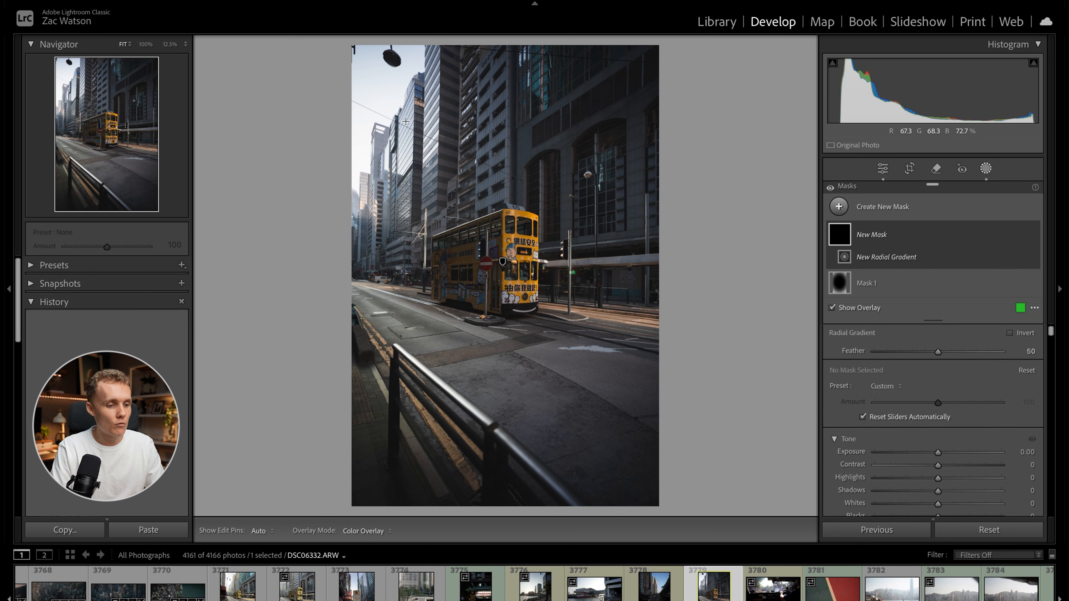
pyautogui.moveTo(357, 96); pyautogui.dragTo(481, 276)
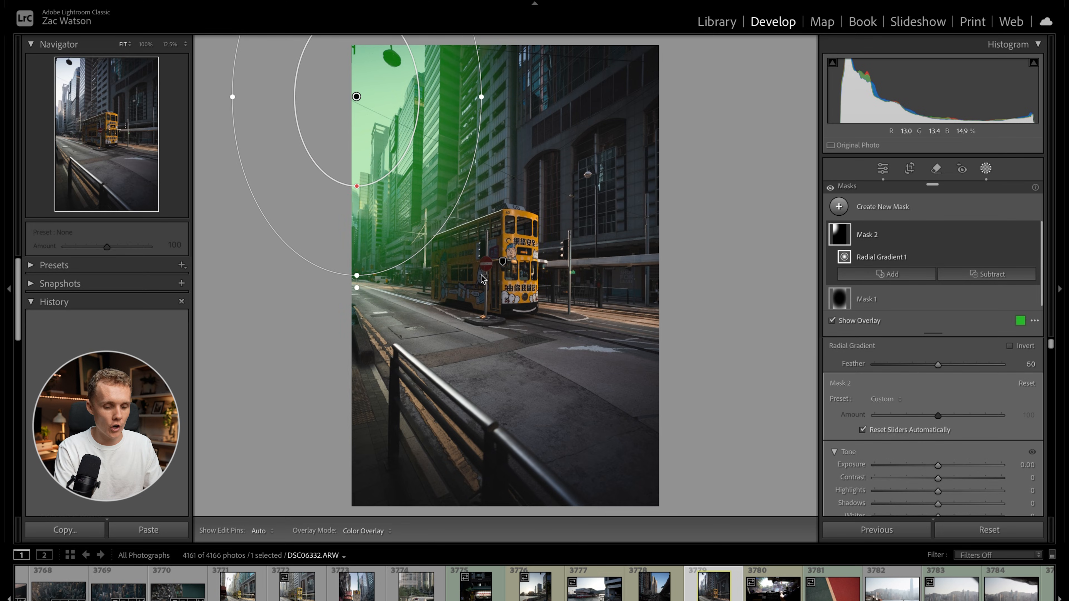
pyautogui.press('o')
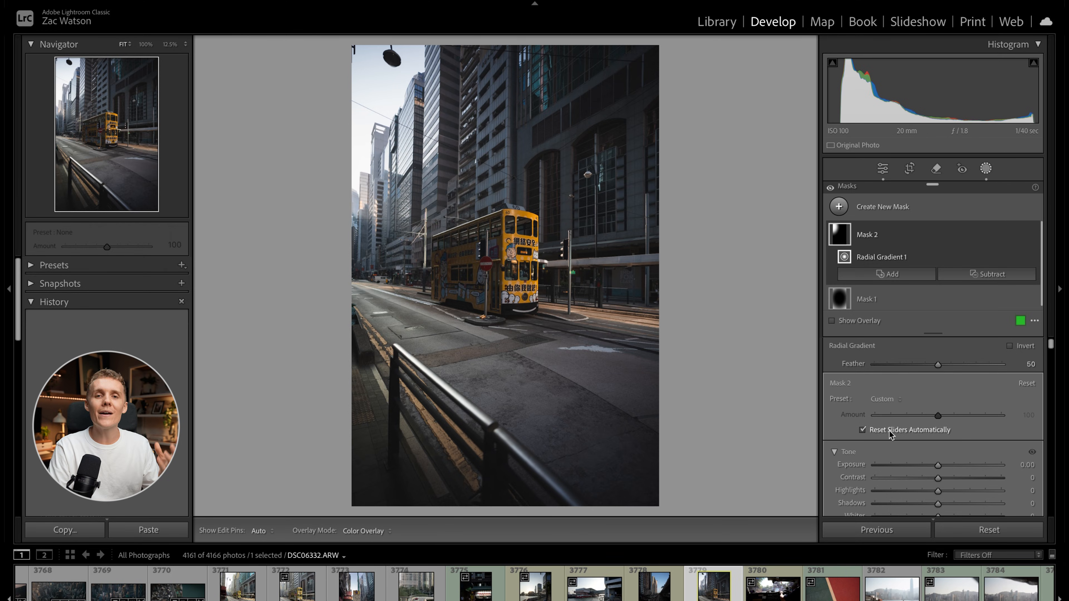
pyautogui.press('o')
pyautogui.press('o')
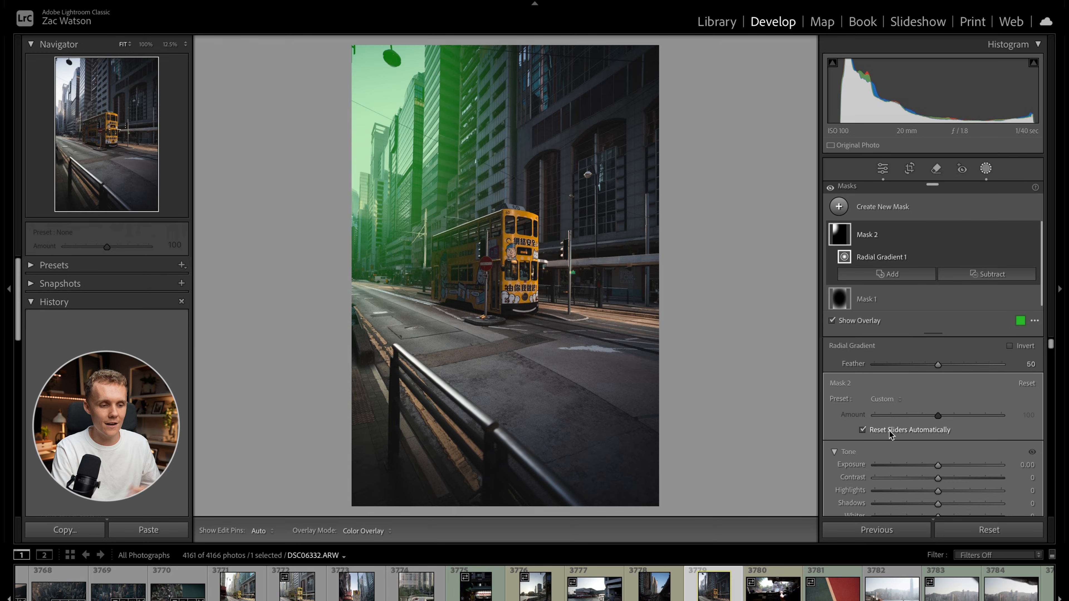
# Raise the sky mask's Exposure slightly and set its Dehaze to -9.
pyautogui.scroll(-3, 878, 455)
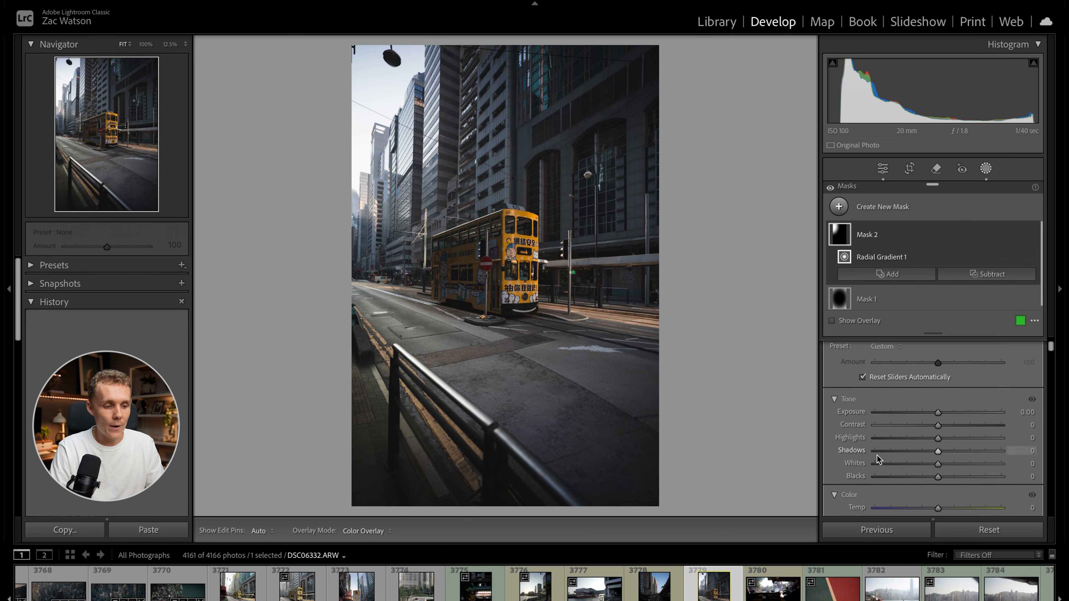
pyautogui.moveTo(939, 405); pyautogui.dragTo(942, 411)
pyautogui.scroll(-2, 942, 411)
pyautogui.moveTo(938, 454); pyautogui.dragTo(932, 440)
pyautogui.scroll(-12, 941, 455)
pyautogui.scroll(-8, 941, 455)
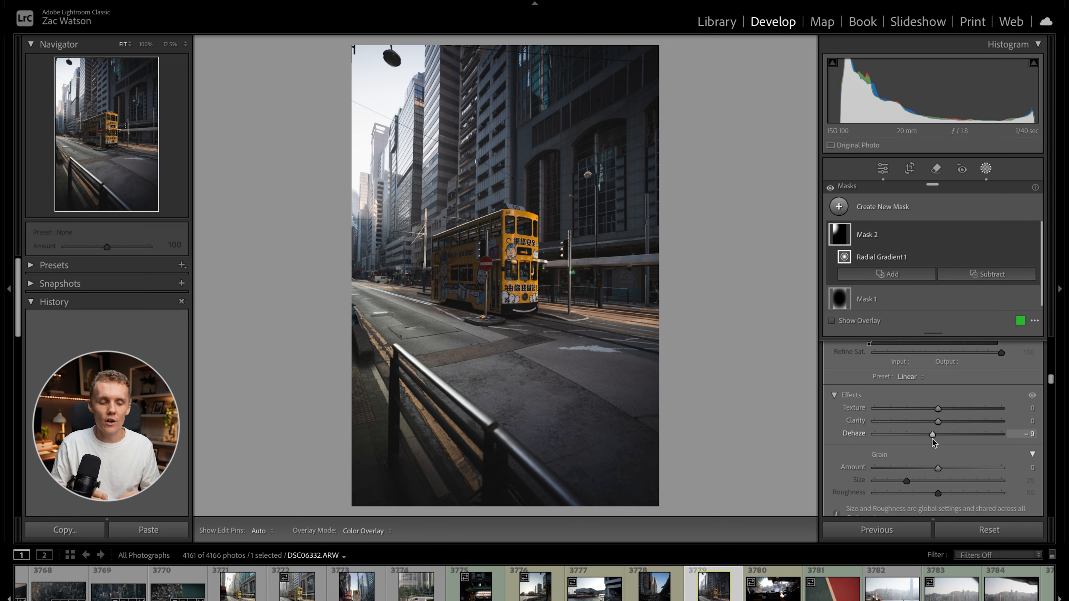
# Add a third radial gradient mask, narrowed, rotated and positioned to cover the railing and pavement in the lower-left foreground.
pyautogui.click(844, 207)
pyautogui.click(910, 356)
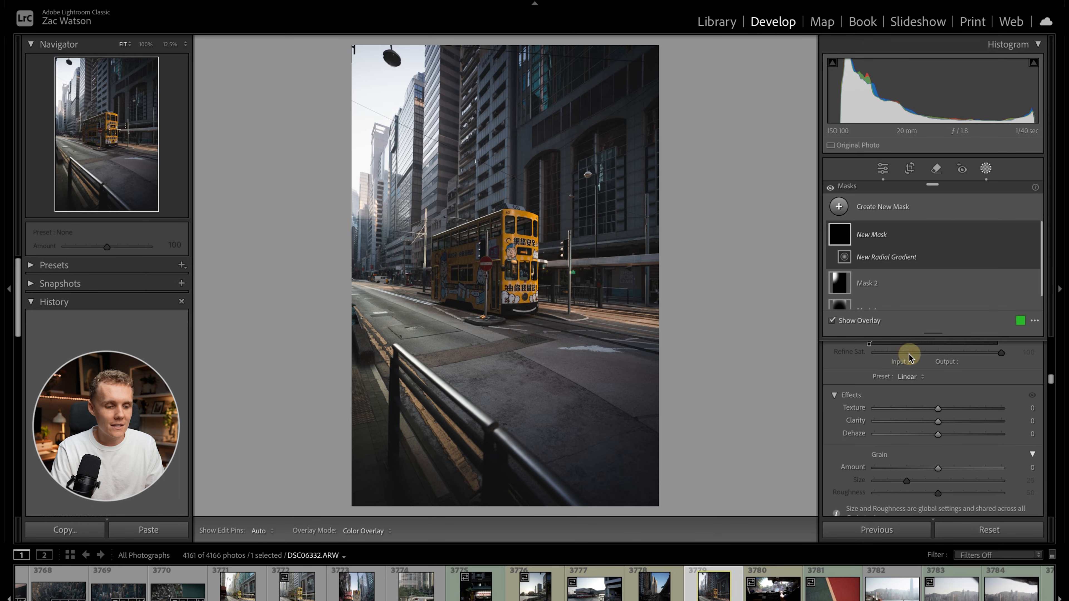
pyautogui.moveTo(383, 344); pyautogui.dragTo(497, 516)
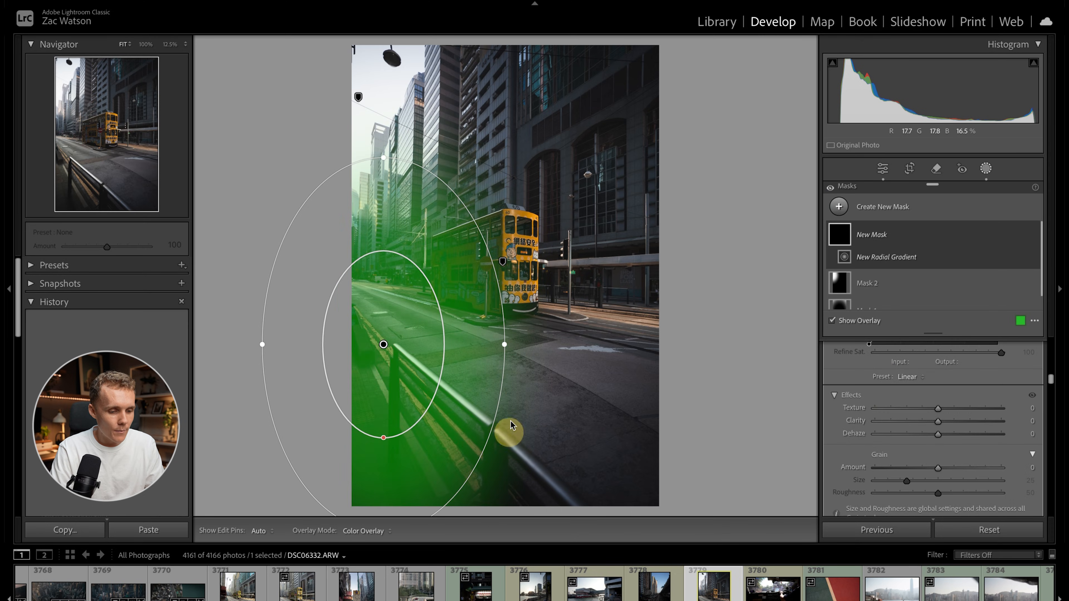
pyautogui.moveTo(506, 346); pyautogui.dragTo(473, 302)
pyautogui.moveTo(383, 320); pyautogui.dragTo(381, 401)
pyautogui.moveTo(499, 364); pyautogui.dragTo(482, 341)
pyautogui.moveTo(417, 377); pyautogui.dragTo(414, 364)
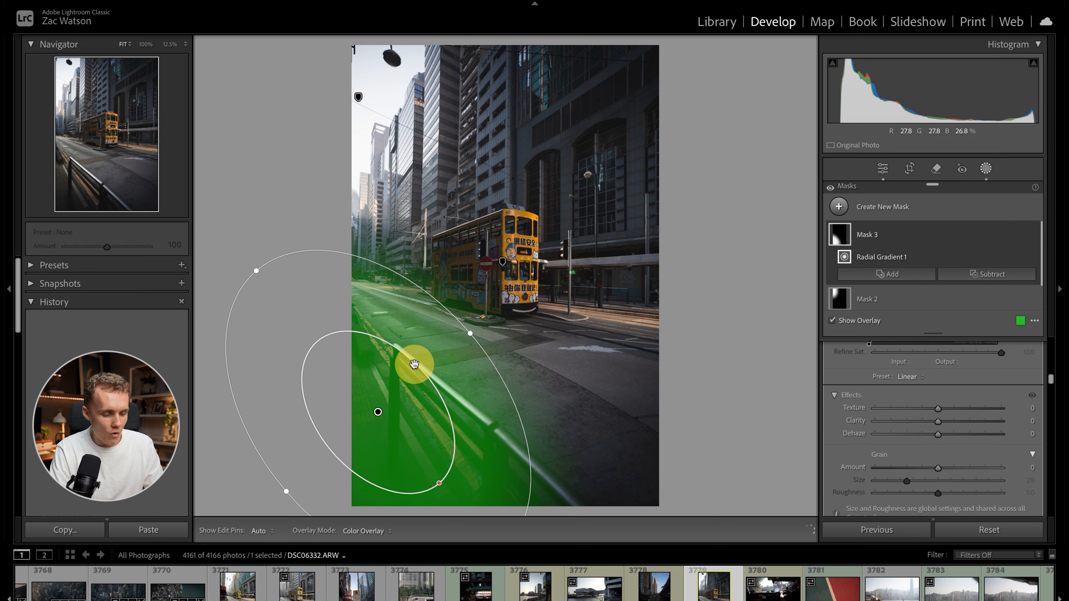
# Hide the overlay, set the railing mask's Exposure to -0.41, and leave masking.
pyautogui.press('o')
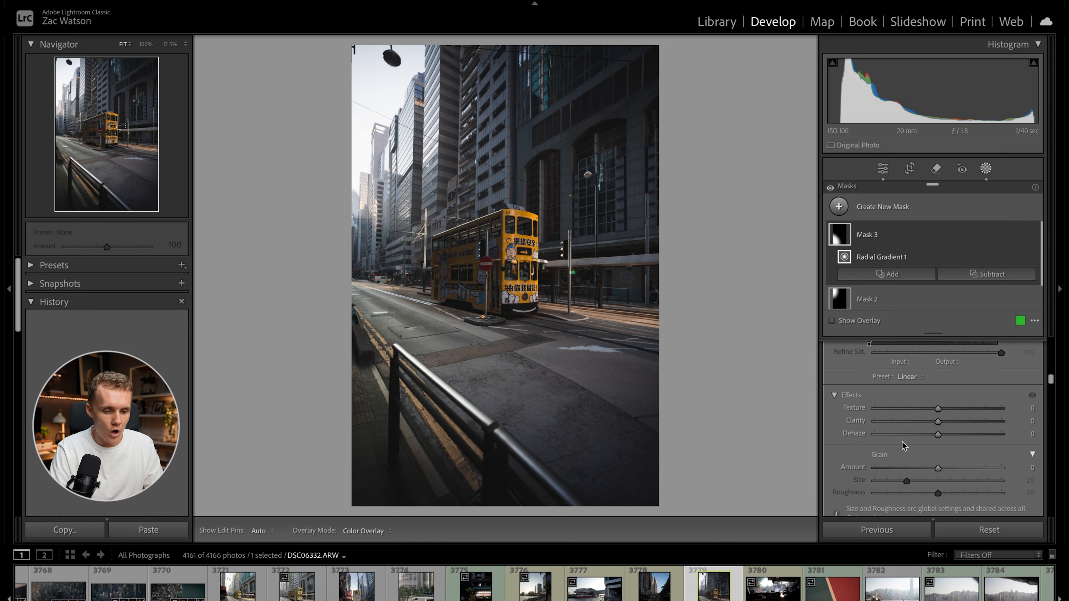
pyautogui.scroll(10, 902, 445)
pyautogui.moveTo(938, 466); pyautogui.dragTo(931, 469)
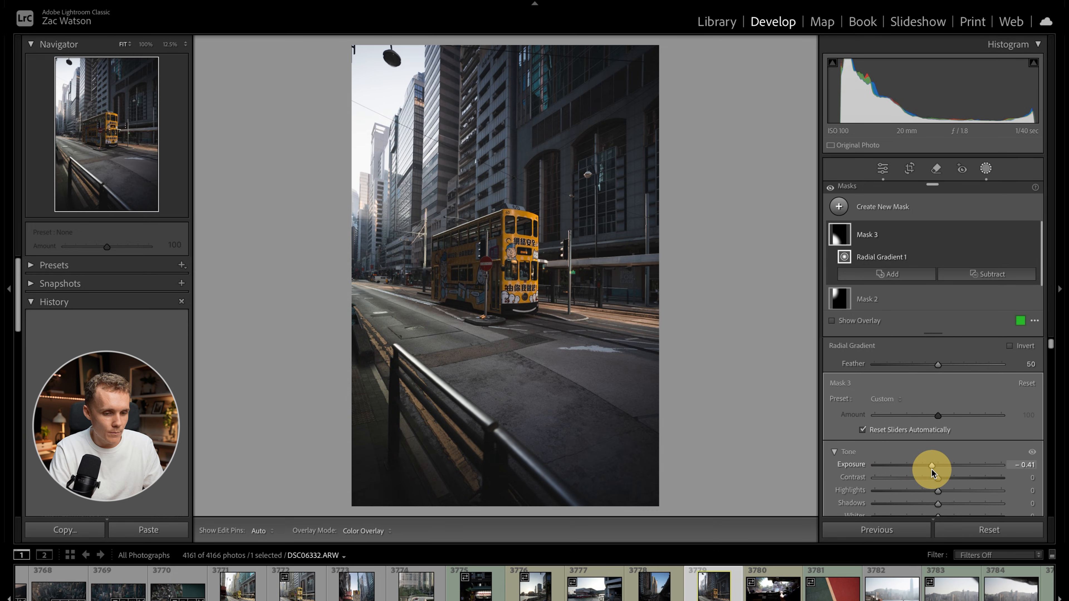
pyautogui.click(987, 169)
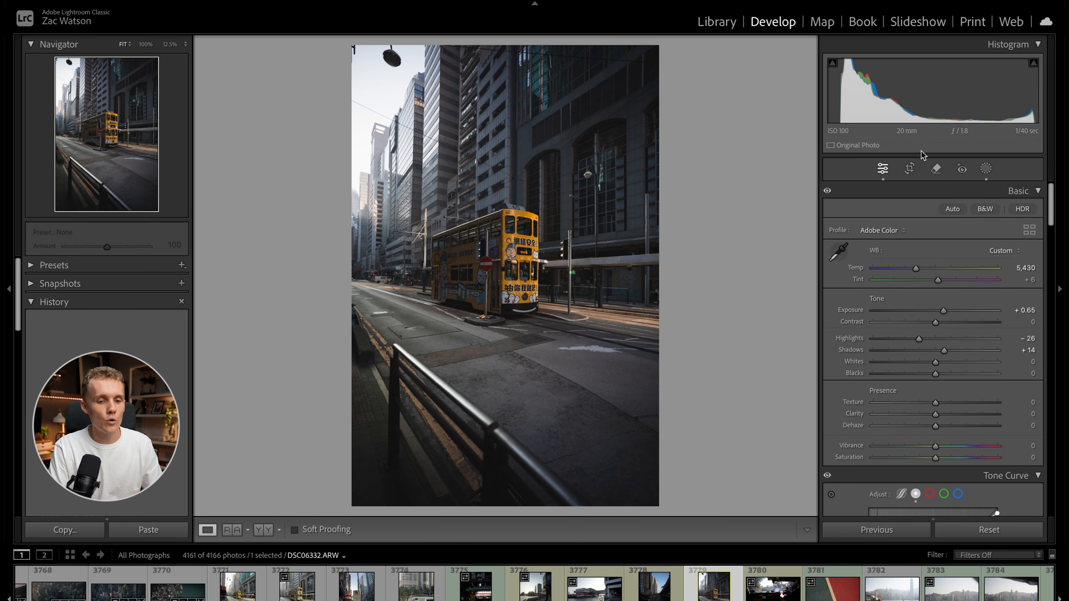
# Start Crop & Straighten and cycle through its composition overlays, including the golden spiral and rule of thirds, ending on the diagonal guides.
pyautogui.click(910, 169)
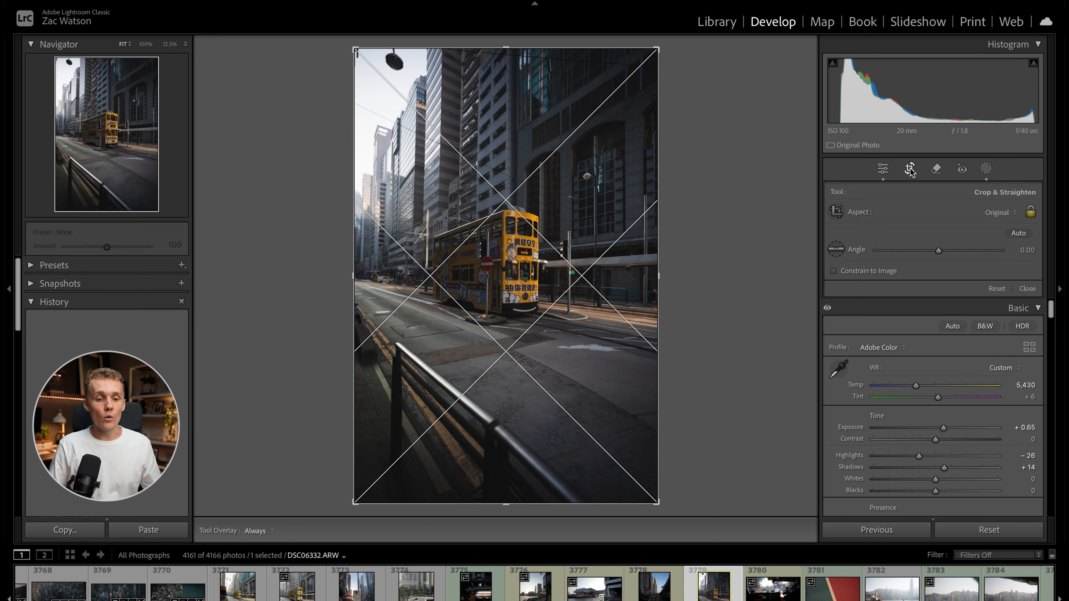
pyautogui.click(910, 170)
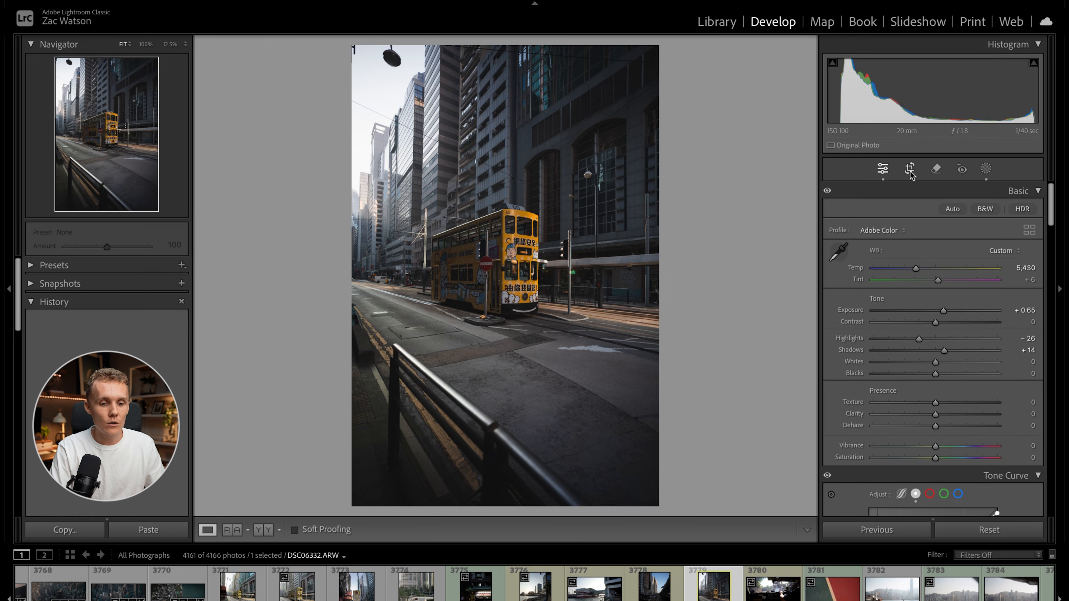
pyautogui.click(911, 171)
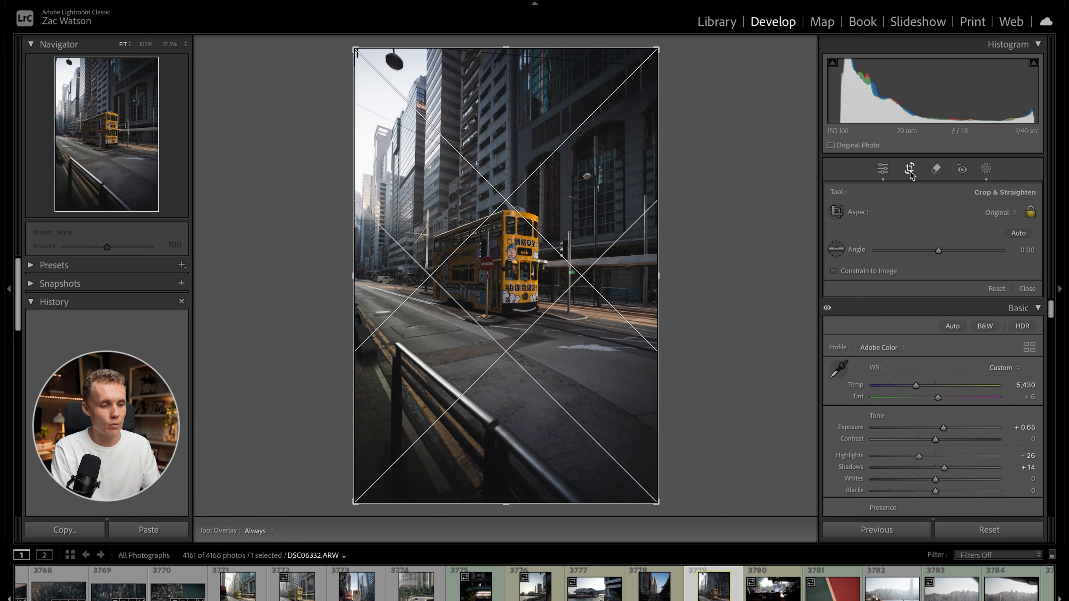
pyautogui.press('o')
pyautogui.press('o')
pyautogui.press('o')
pyautogui.press('o')
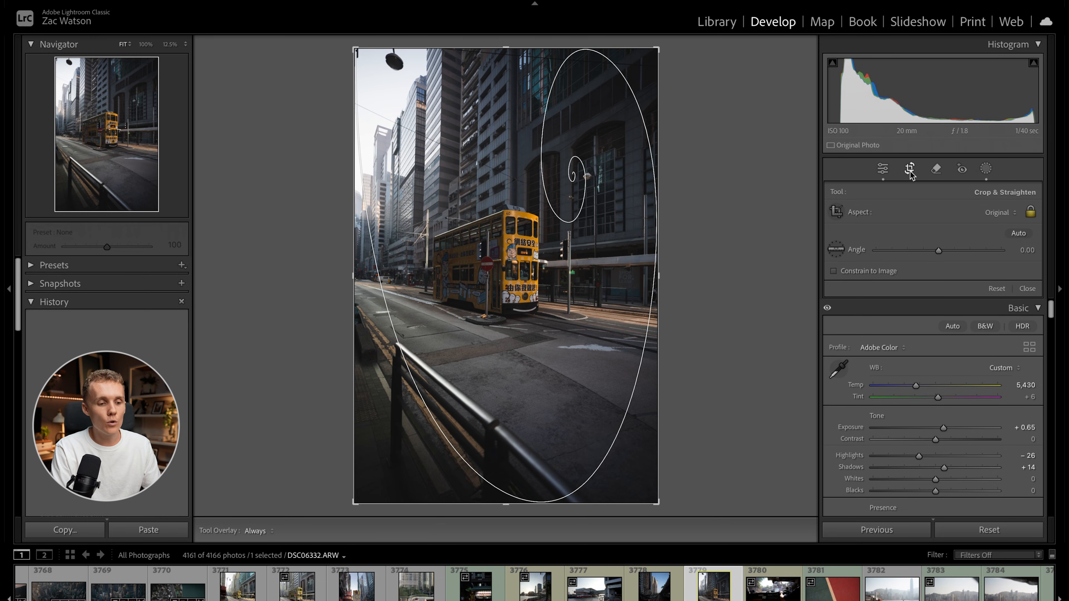
pyautogui.press('o')
pyautogui.press('o')
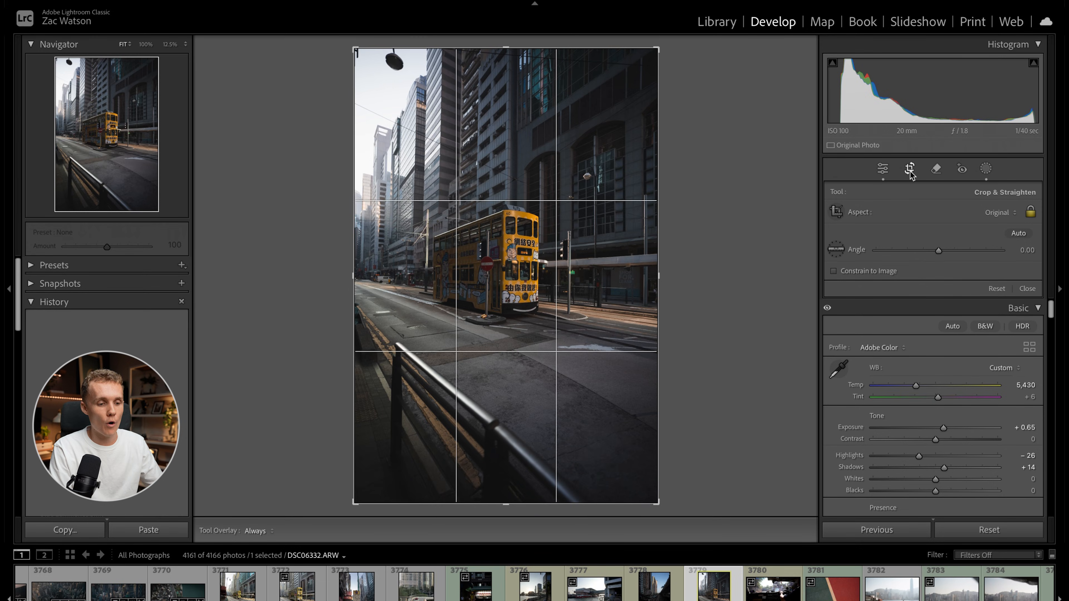
pyautogui.press('o')
pyautogui.press('o')
pyautogui.press('o')
pyautogui.press('o')
pyautogui.press('o')
pyautogui.press('o')
pyautogui.press('o')
pyautogui.press('o')
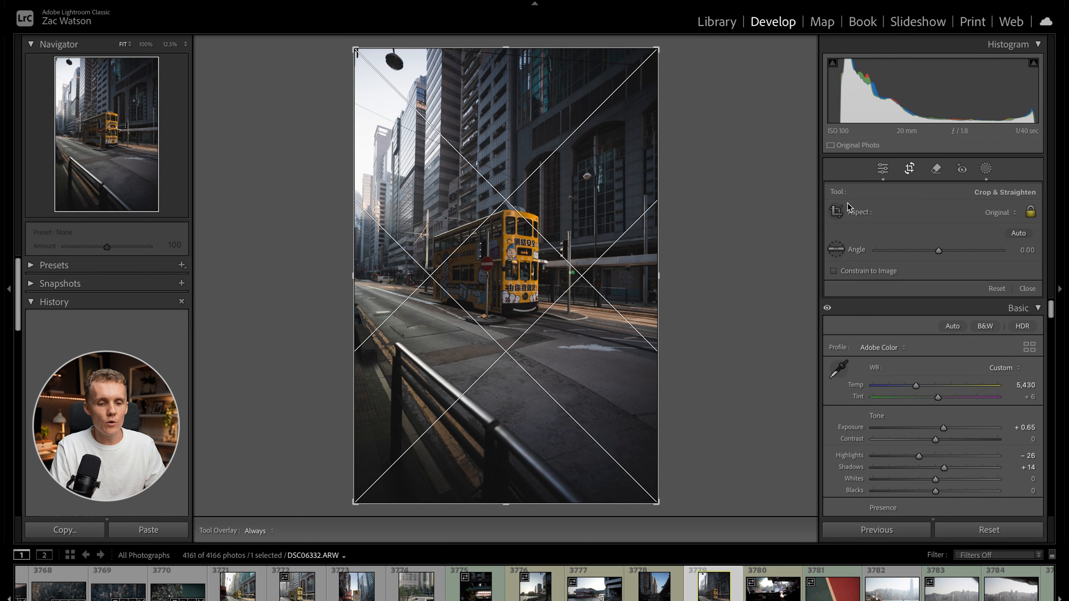
# Set the crop aspect ratio to 4 x 5 / 8 x 10.
pyautogui.click(975, 213)
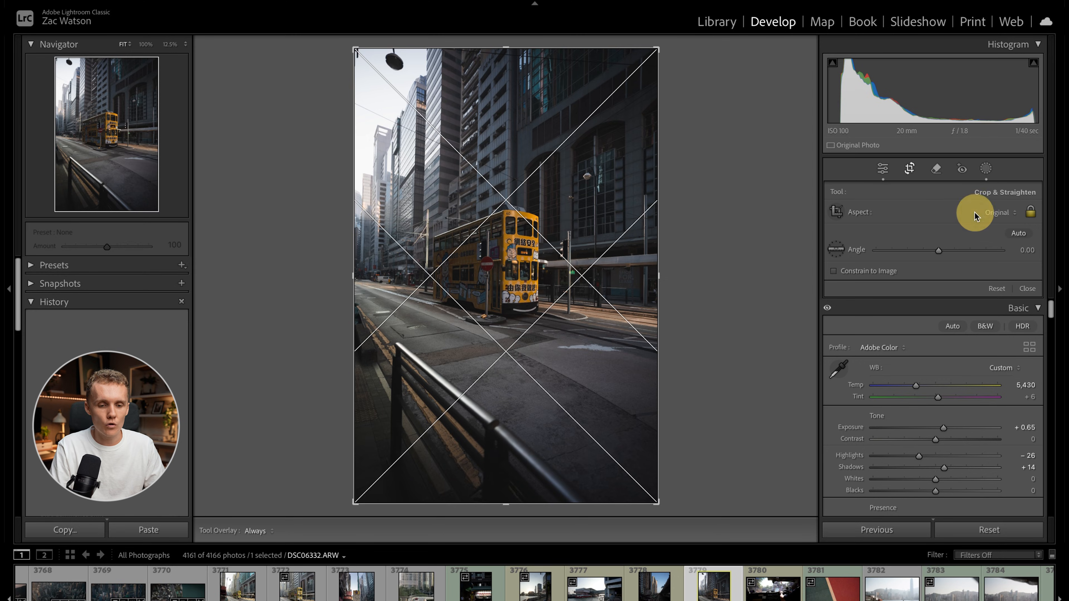
pyautogui.click(909, 219)
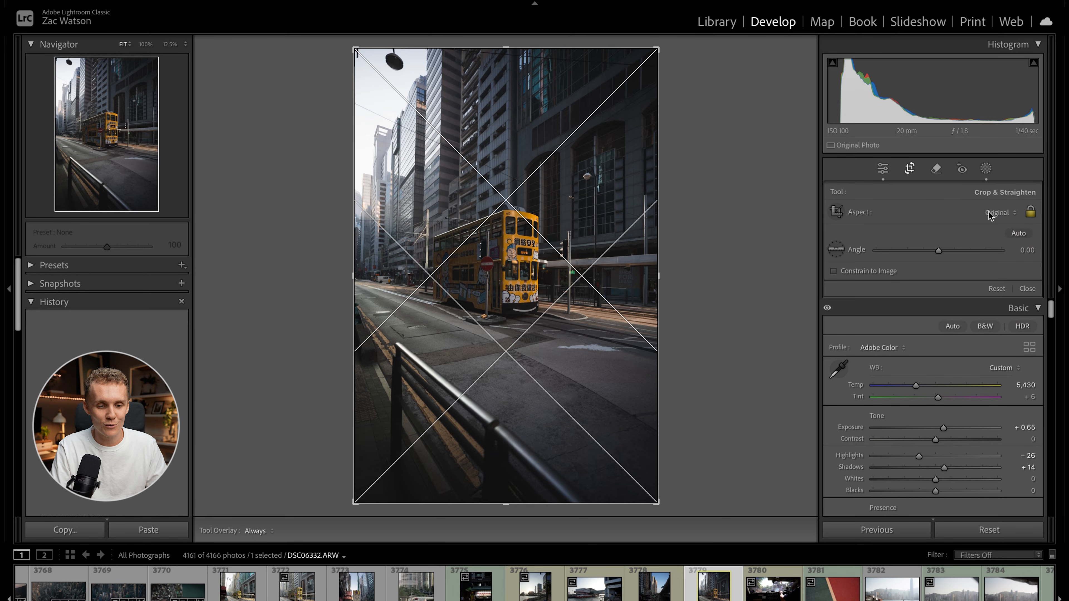
pyautogui.click(999, 213)
pyautogui.click(974, 212)
pyautogui.click(991, 214)
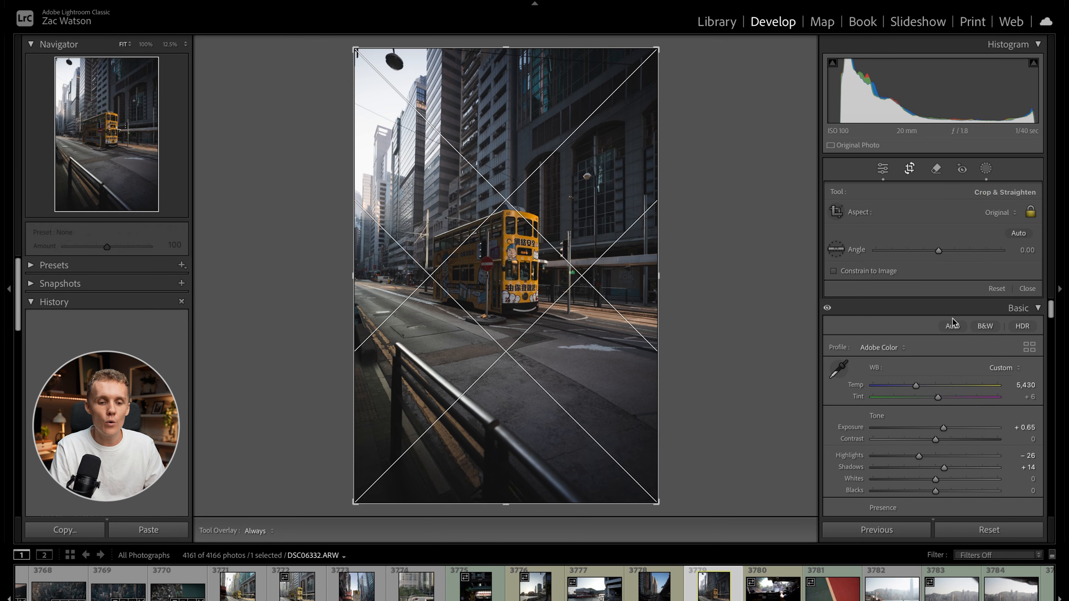
pyautogui.click(964, 258)
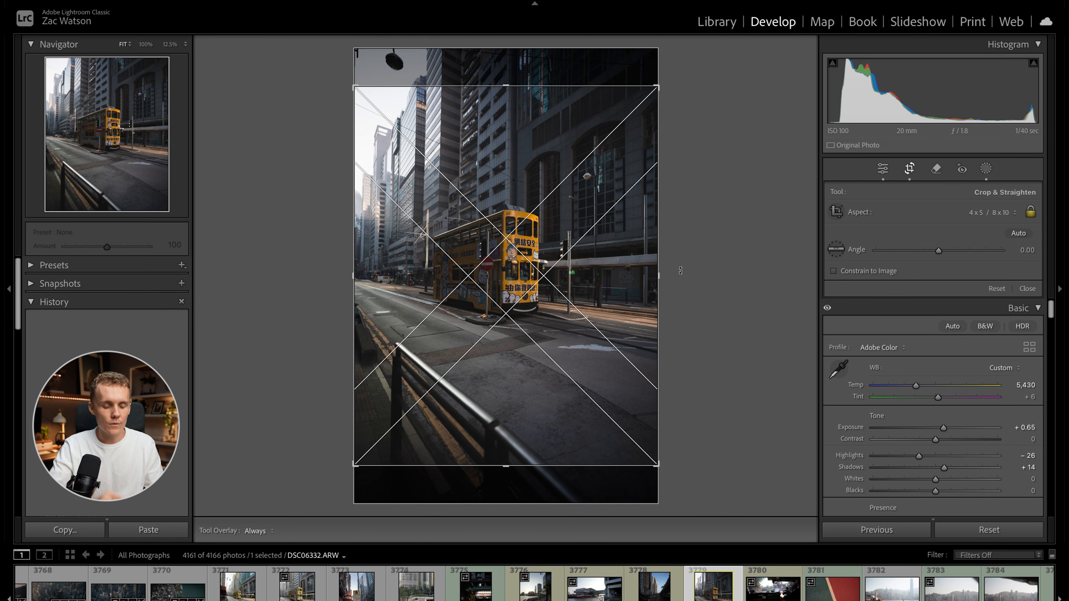
# Rotate the photo to an angle of -0.64, shift it slightly down within the crop frame, and apply the crop.
pyautogui.moveTo(681, 270); pyautogui.dragTo(682, 270)
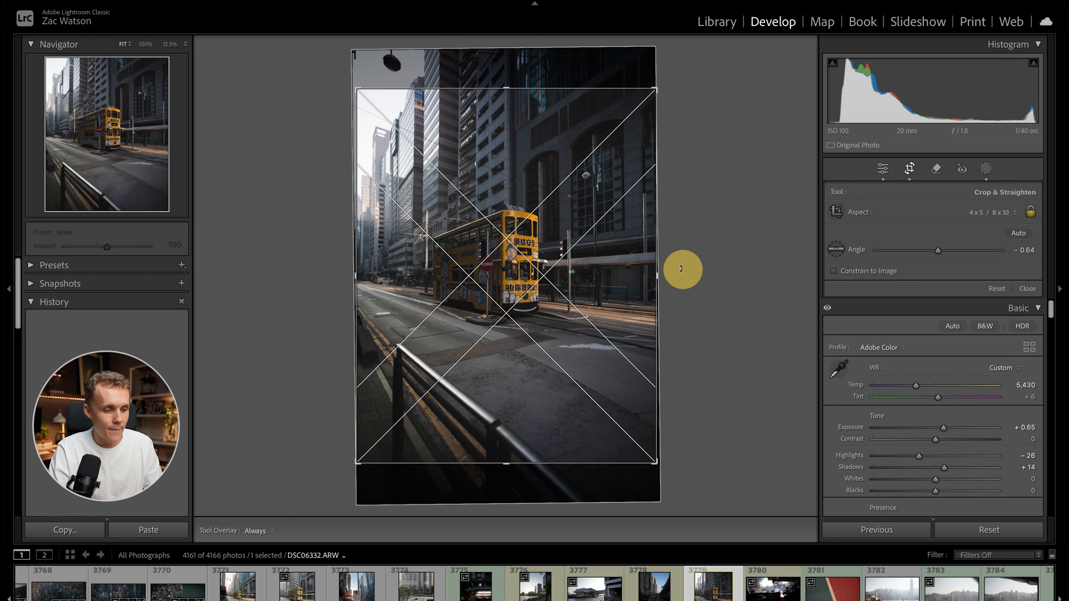
pyautogui.moveTo(606, 254); pyautogui.dragTo(606, 265)
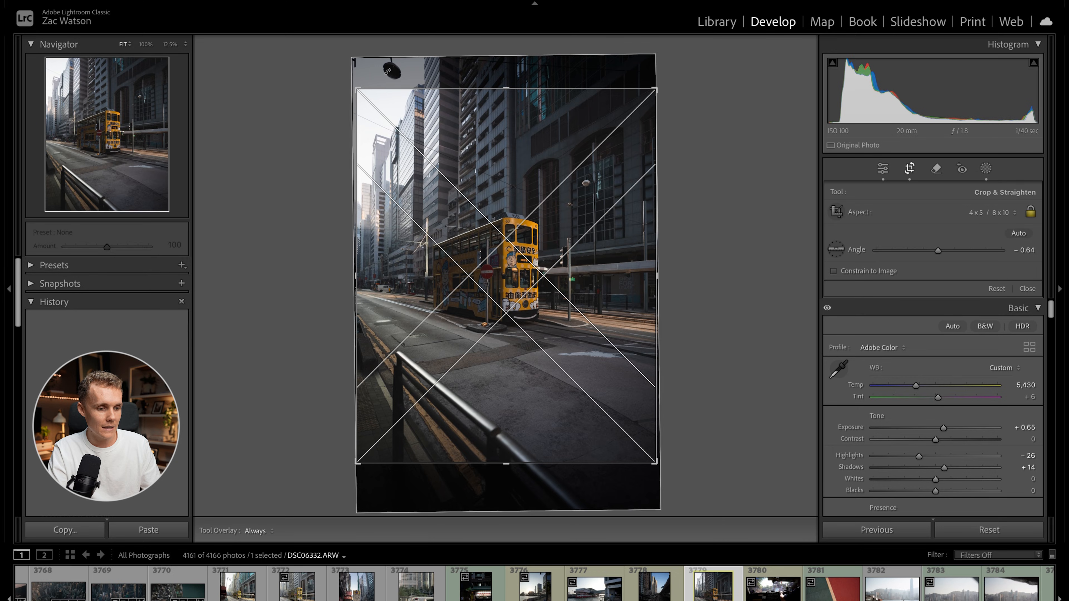
pyautogui.press('Return')
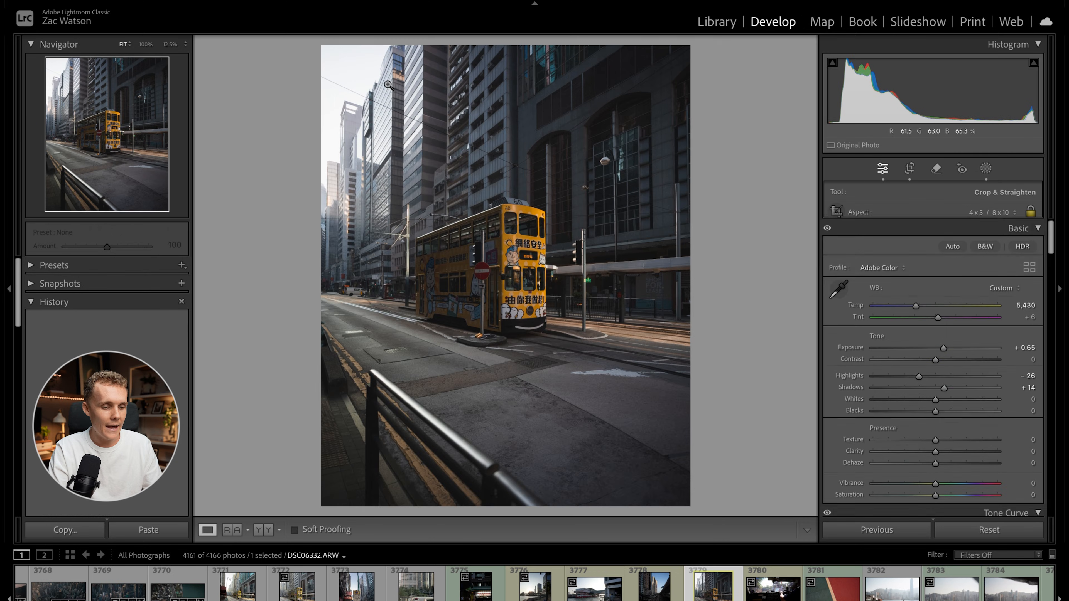